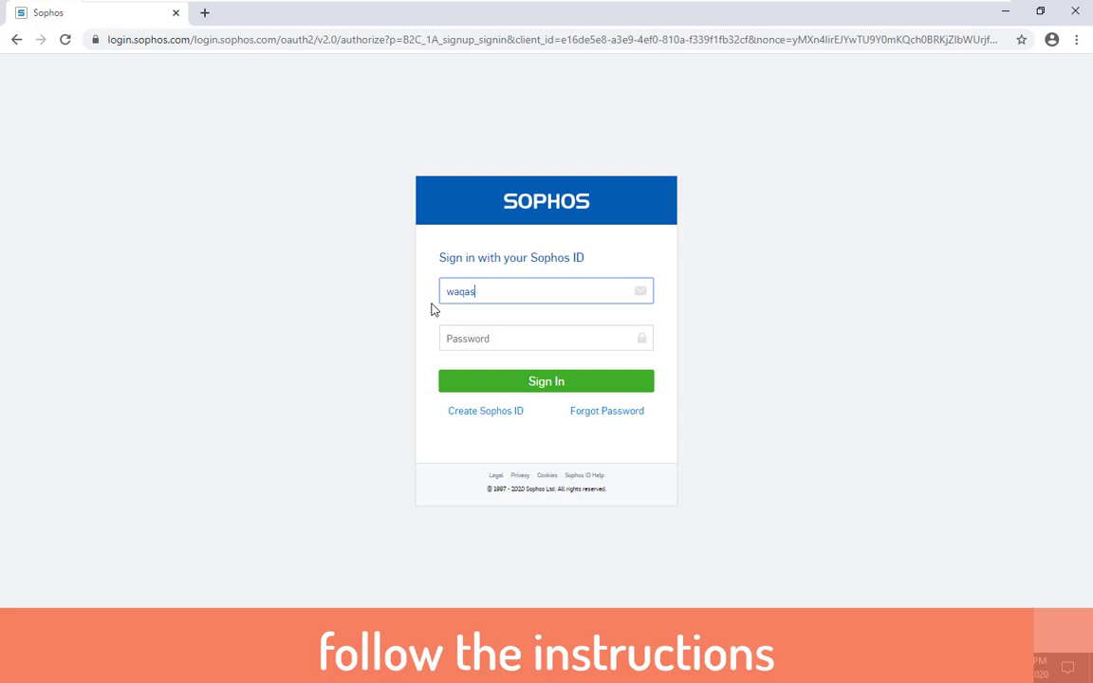
Sign in to Sophos ID with the account e-mail and password, retyping the password after the failed attempt
text(@f)
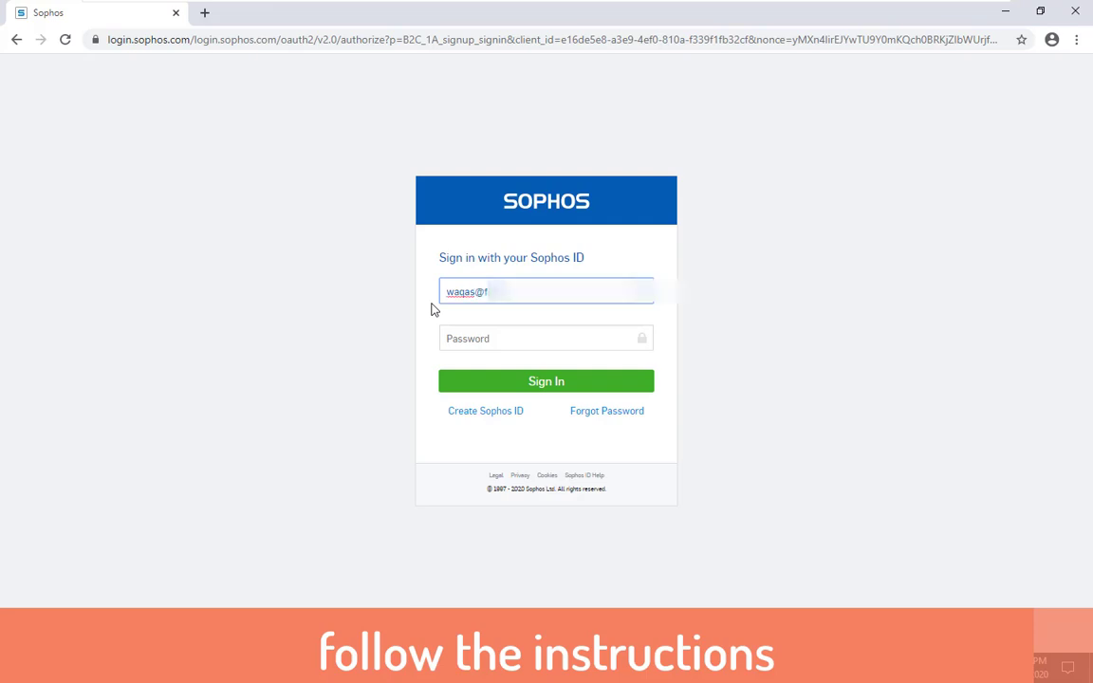
text(ixit.com)
key(Tab)
text(*****)
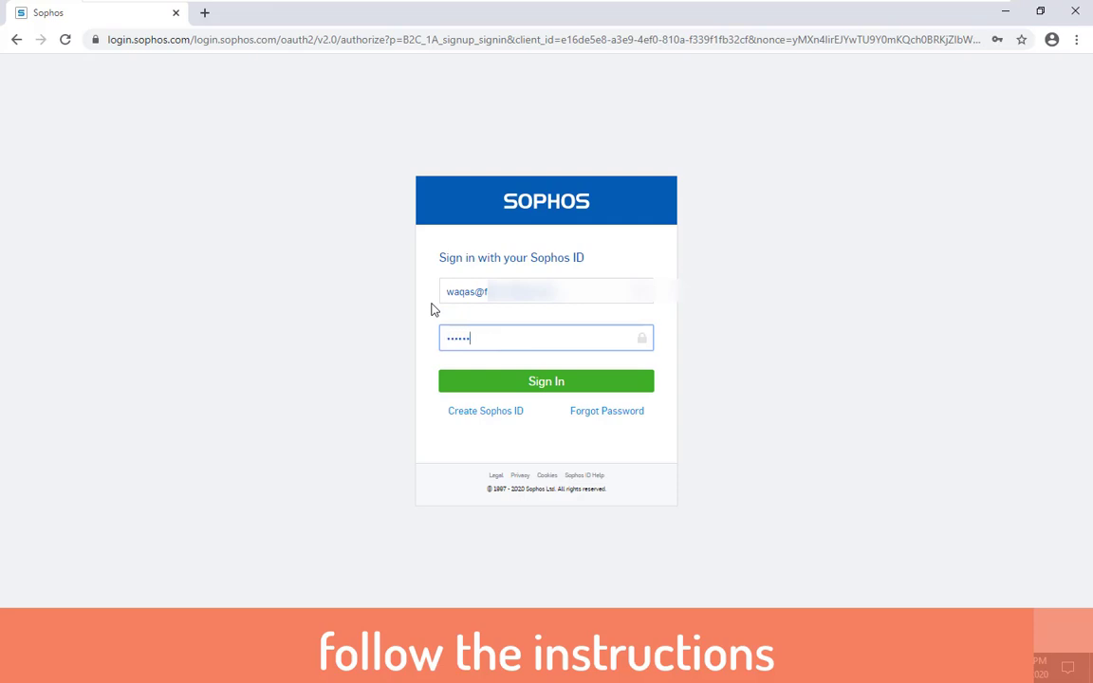
text(*****)
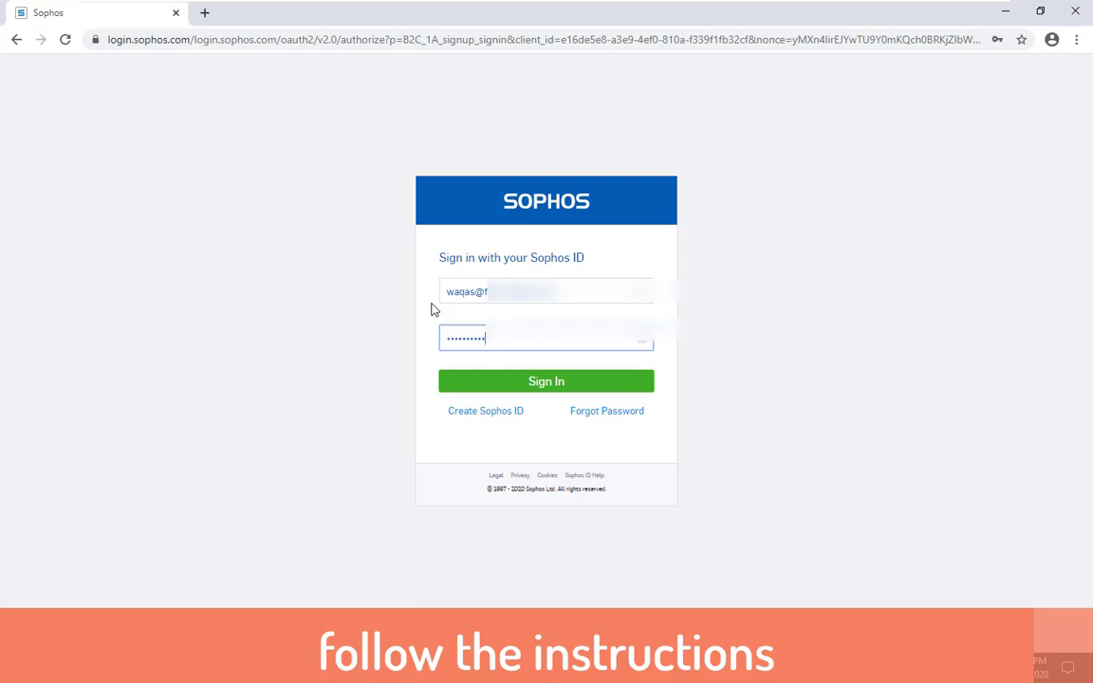
click(569, 383)
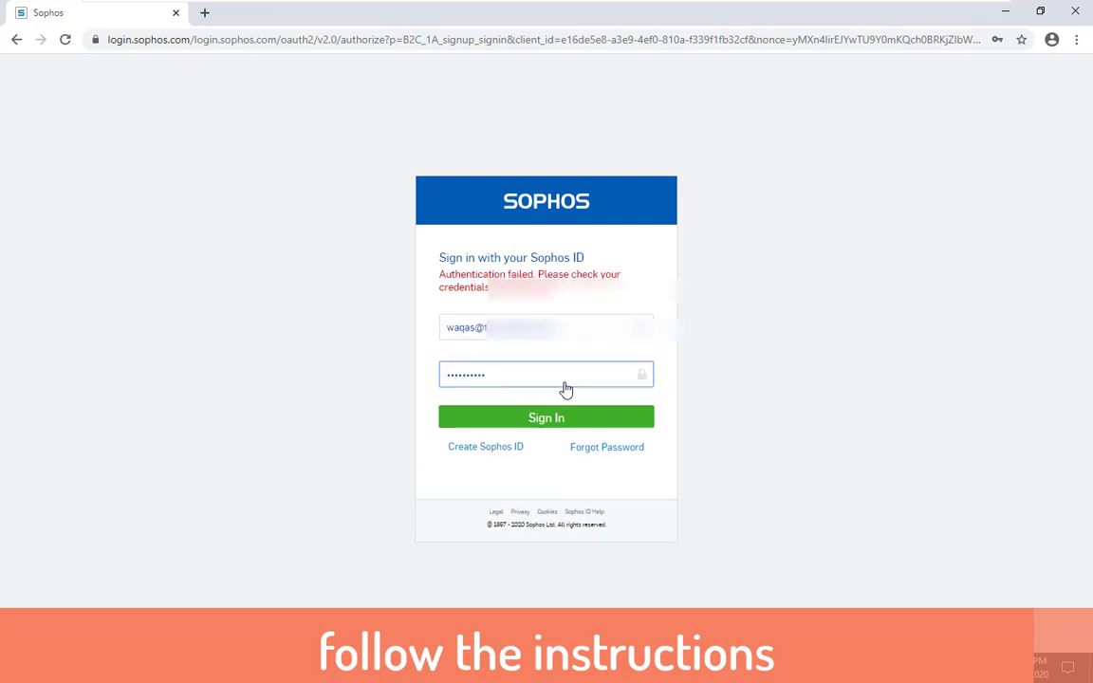
drag(526, 385, 351, 392)
text(•••••••••••)
key(Return)
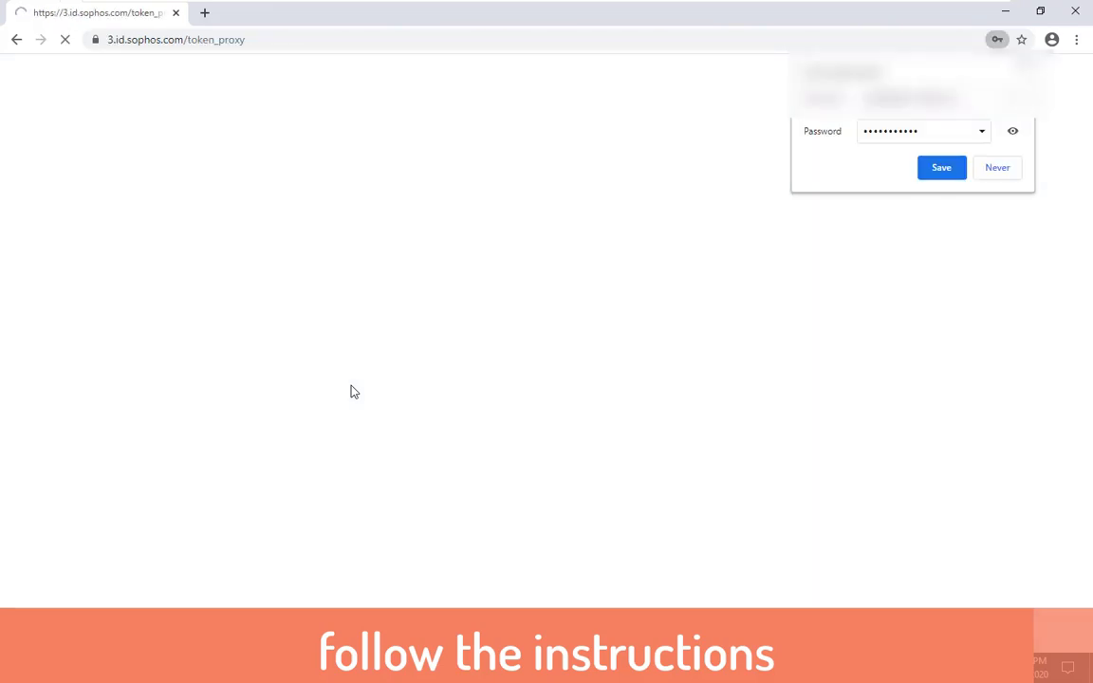
Save the Sophos ID password in Chrome's save-password prompt
click(941, 171)
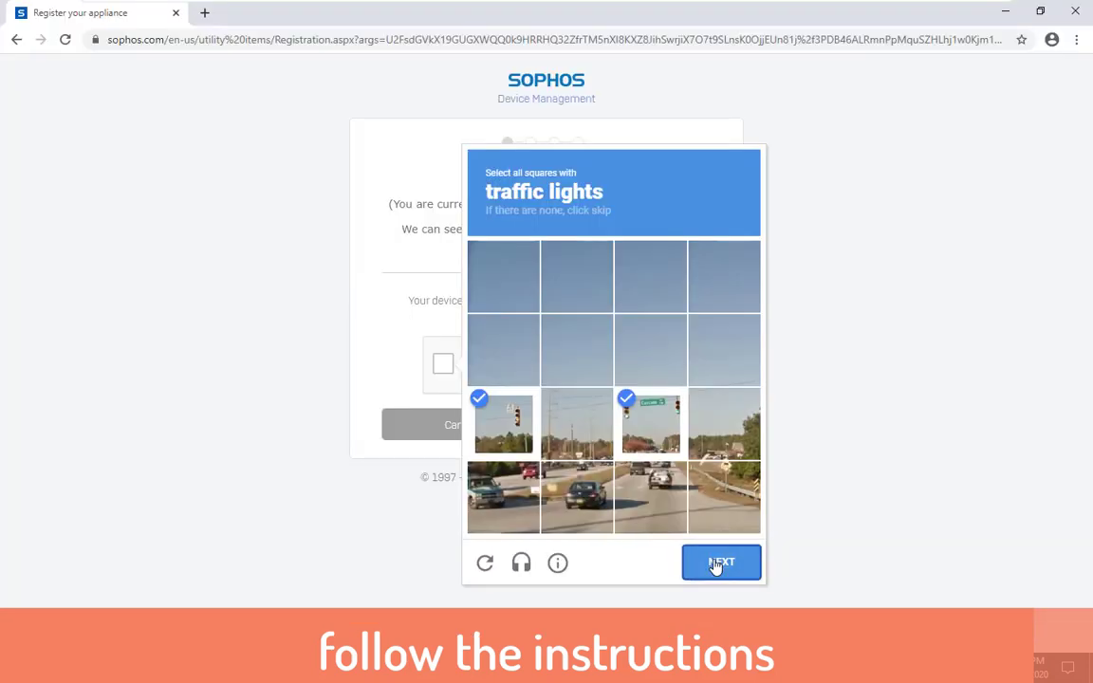
Solve the crosswalk captcha by marking four tiles, verify it, and continue to company details
click(721, 564)
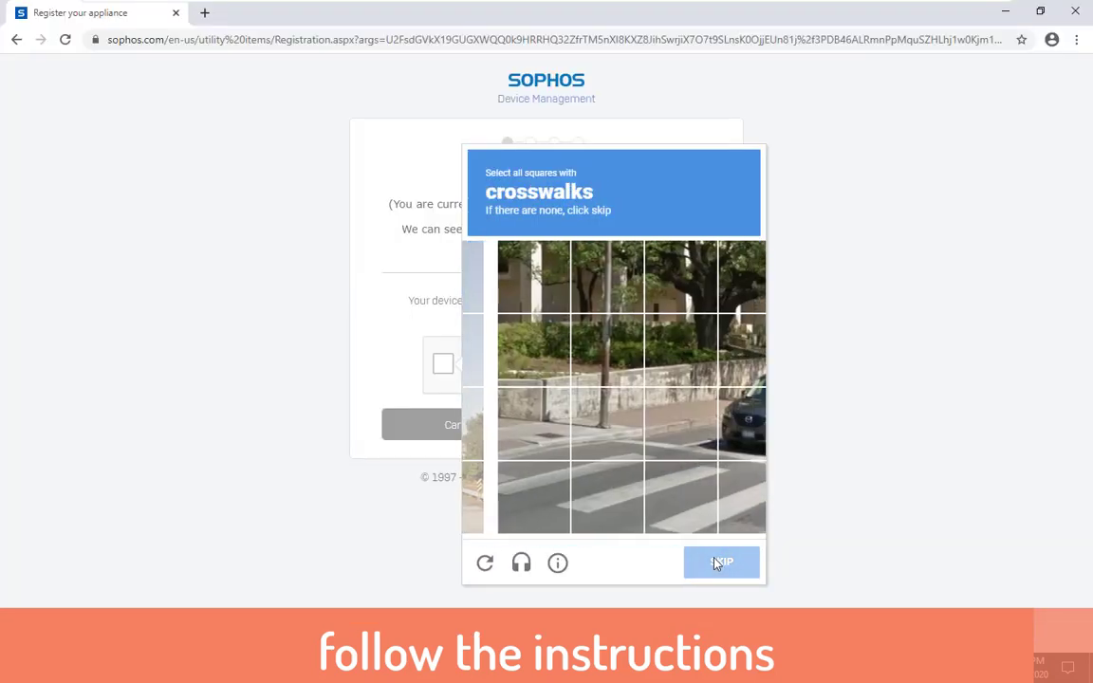
click(512, 500)
click(573, 488)
click(576, 423)
click(646, 495)
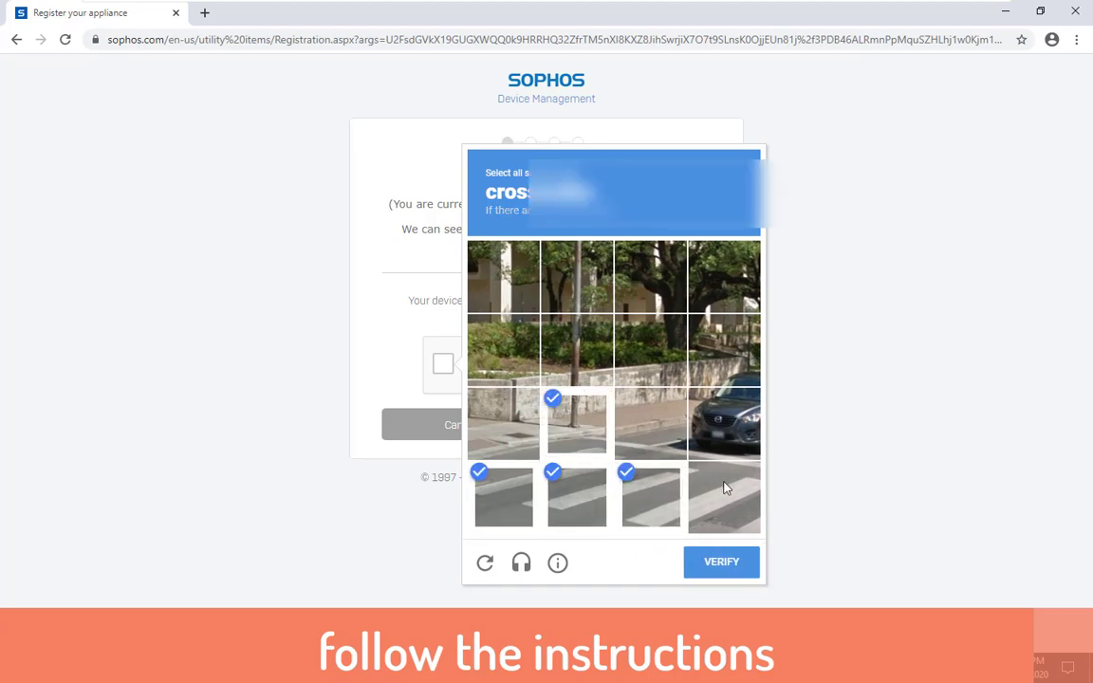
click(728, 563)
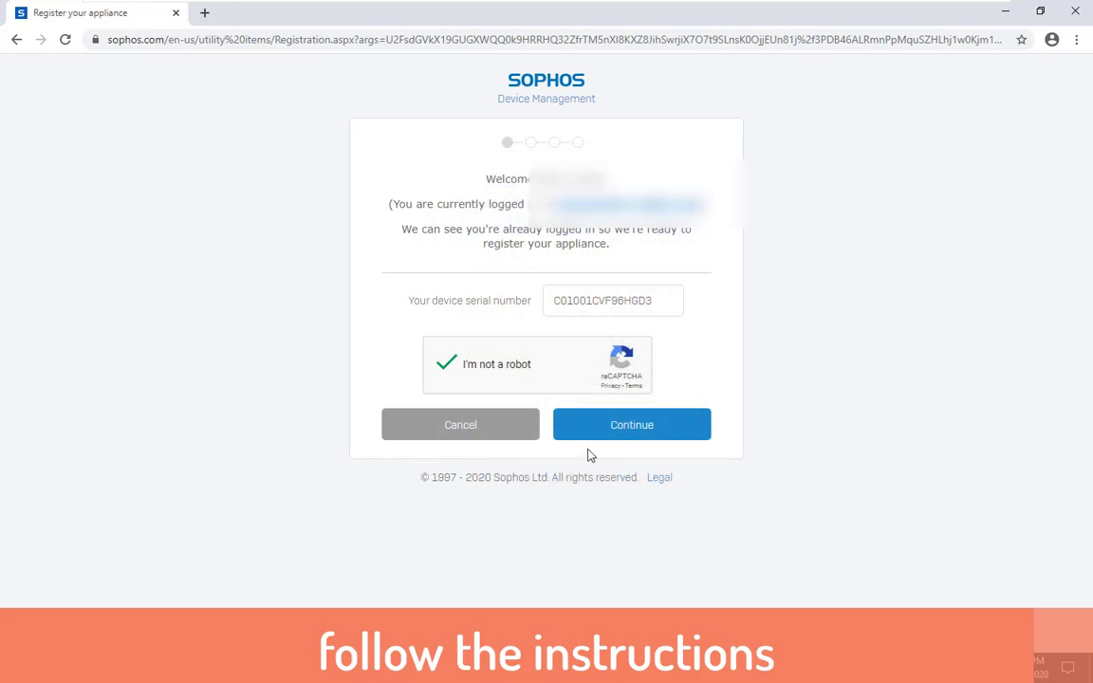
click(632, 429)
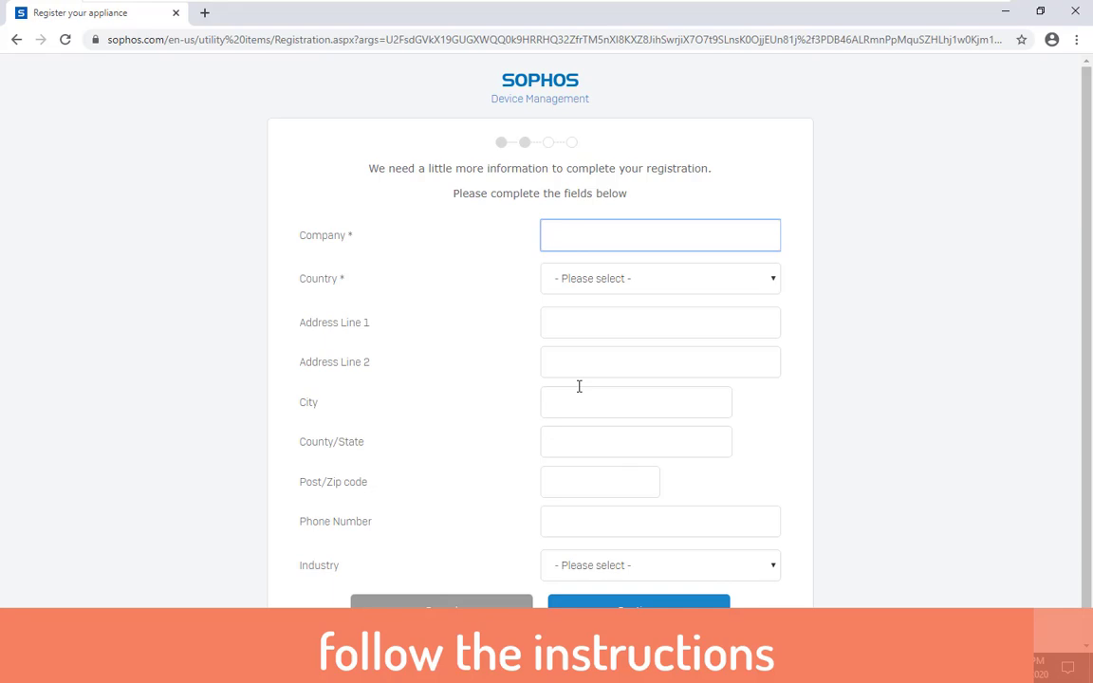
Enter company name IT FIXER and select Pakistan as the country
text(IT)
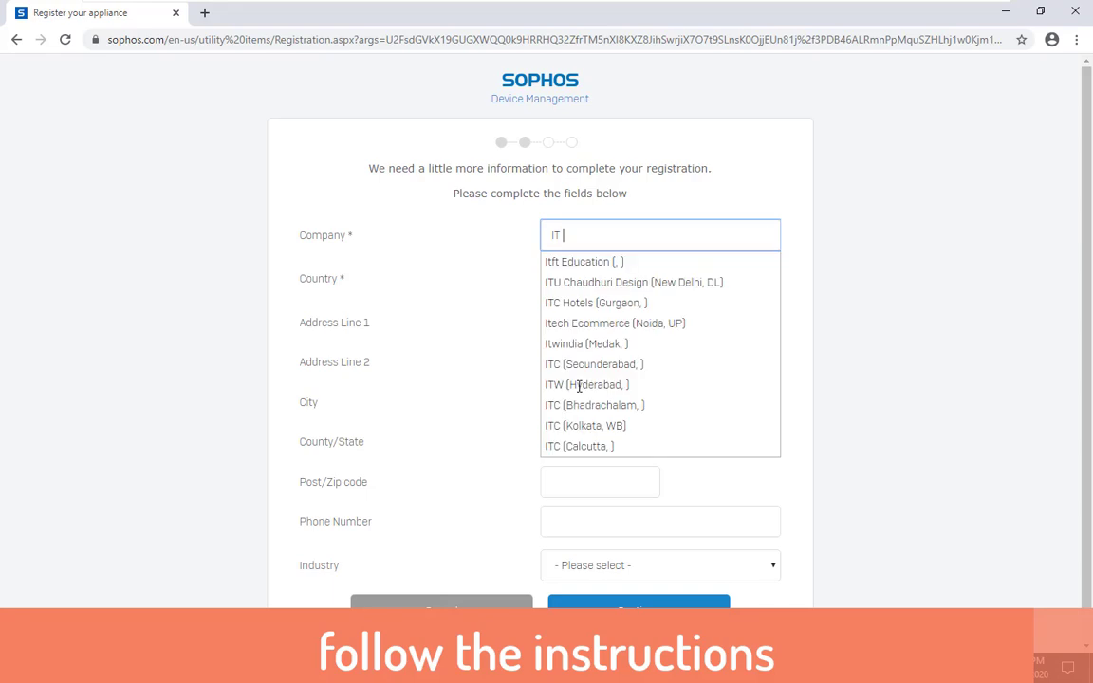
text( FIXER)
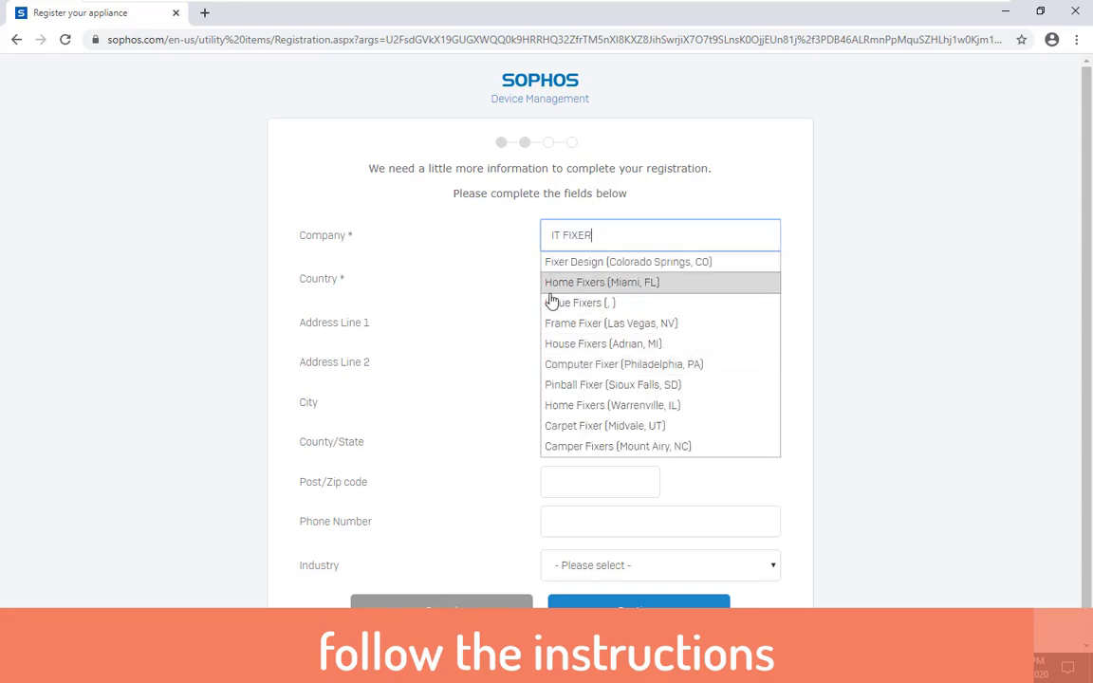
click(469, 309)
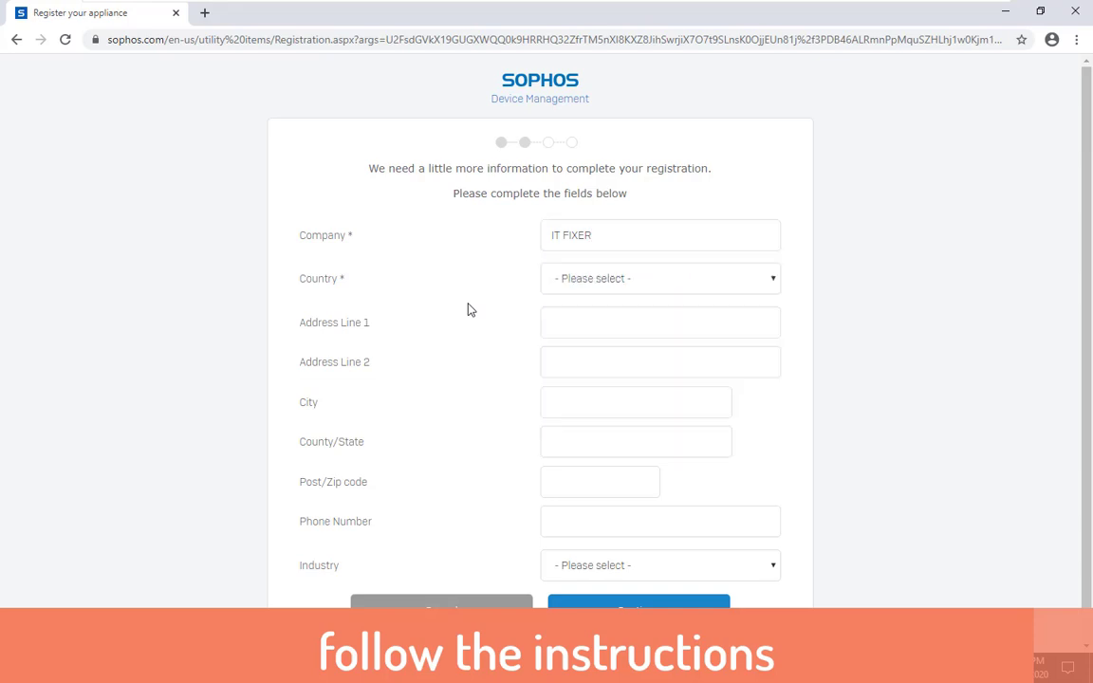
click(581, 282)
text(pak)
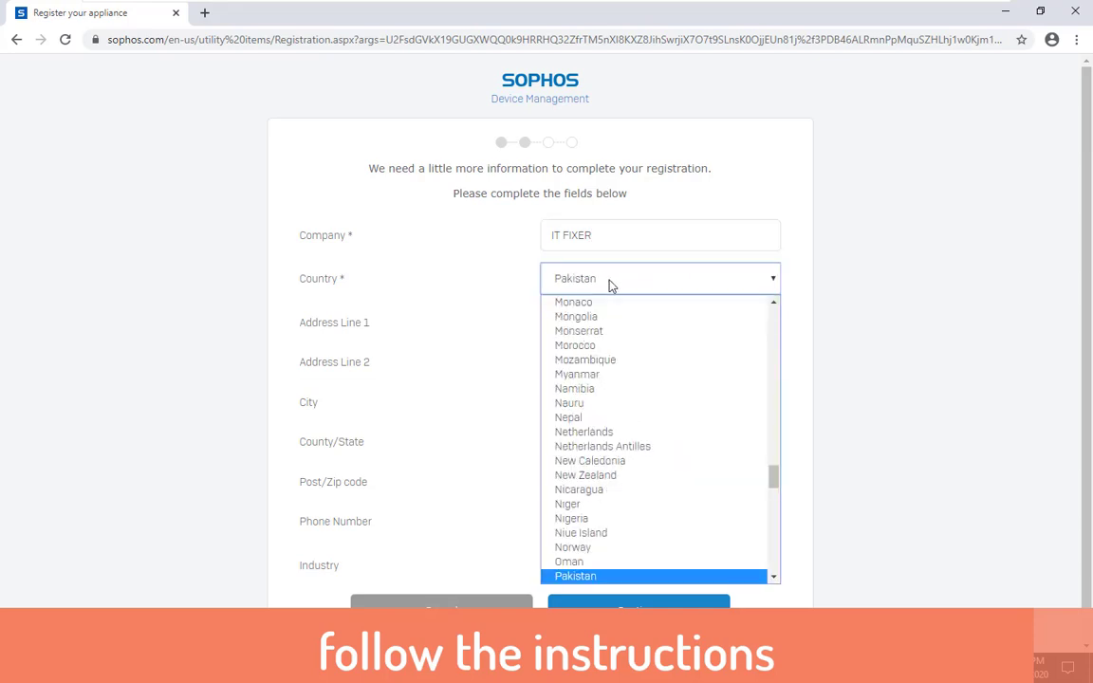
scroll(589, 574, down, 1)
click(588, 576)
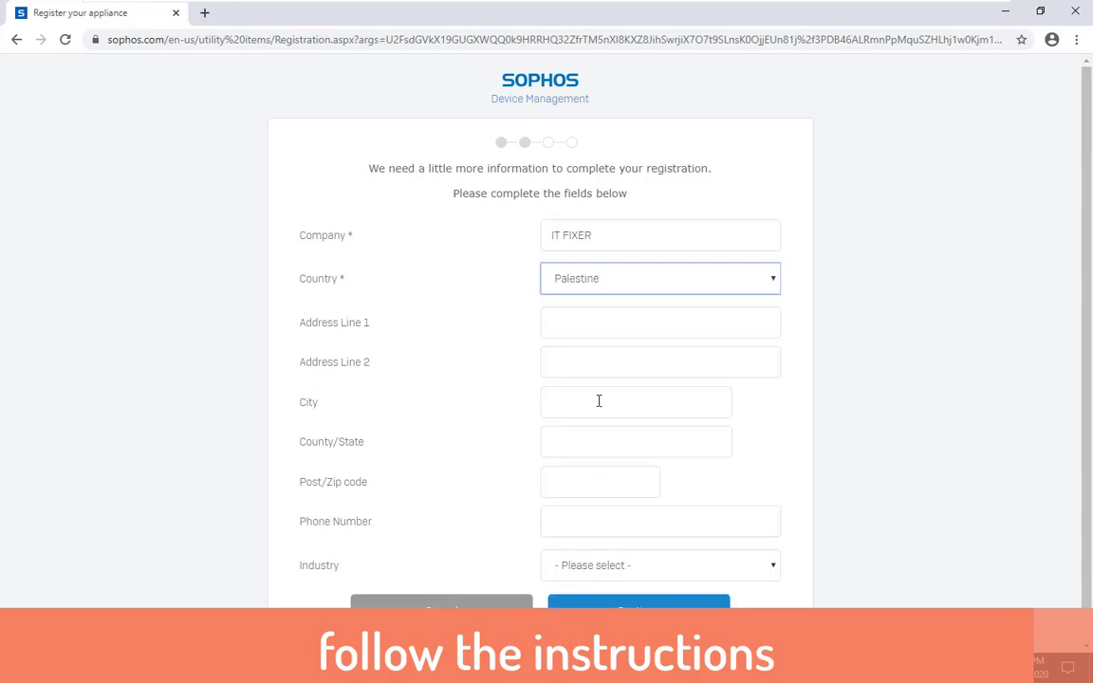
click(610, 285)
click(591, 548)
Set the industry to Education, Higher Ed/Tertiary and submit the company details
click(578, 325)
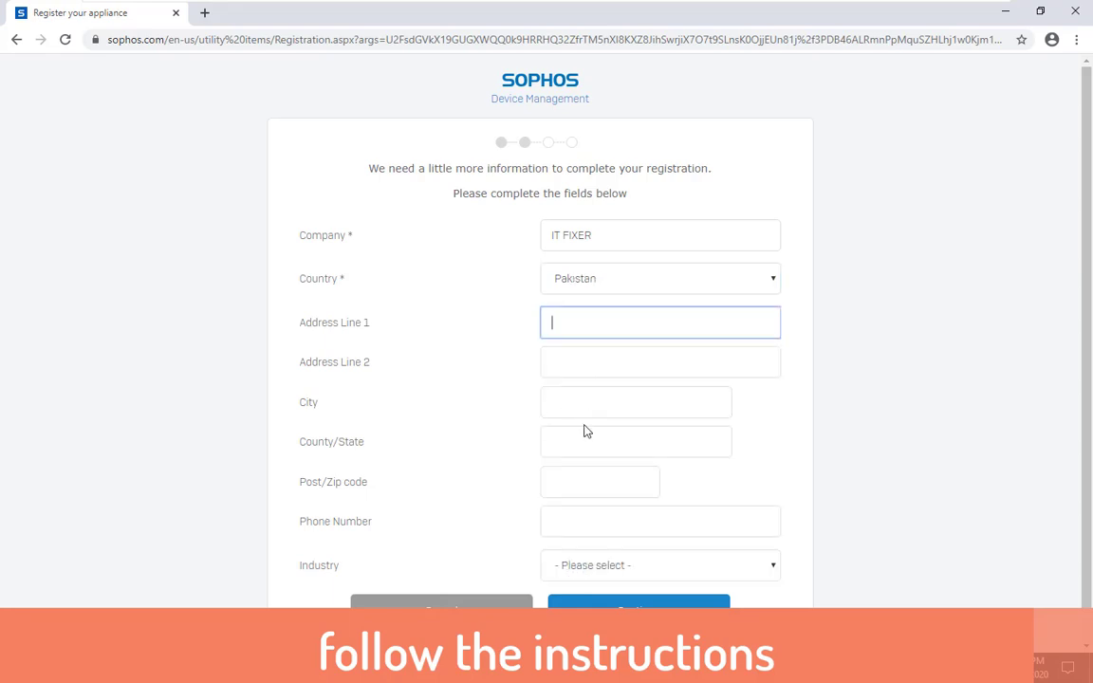
scroll(564, 477, down, 1)
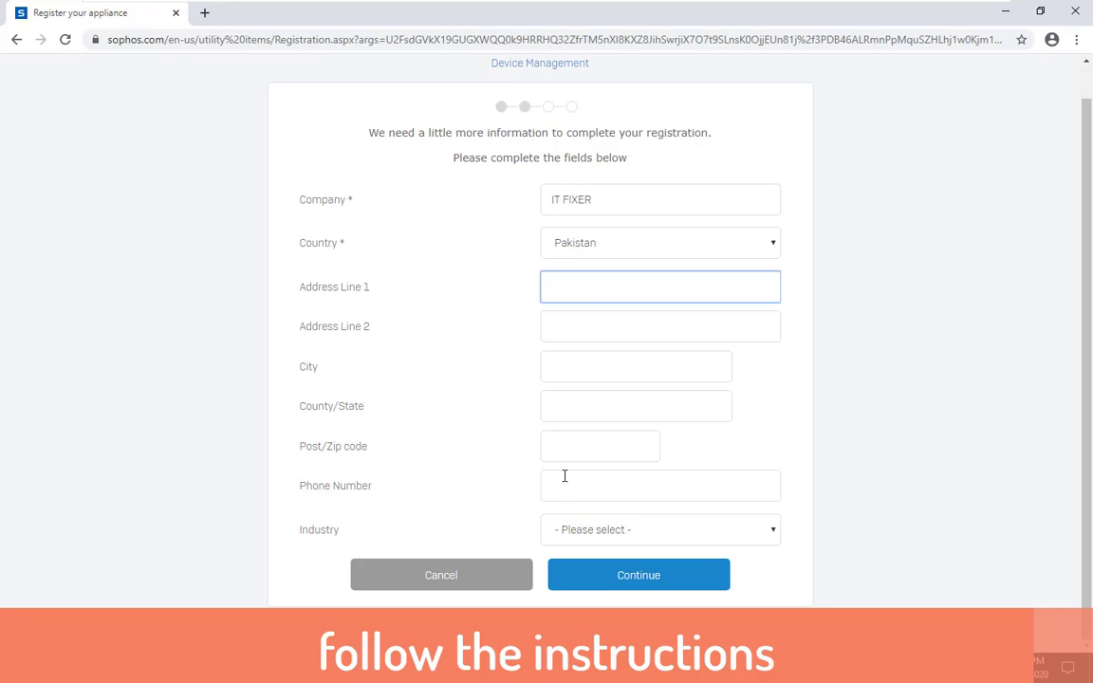
click(615, 533)
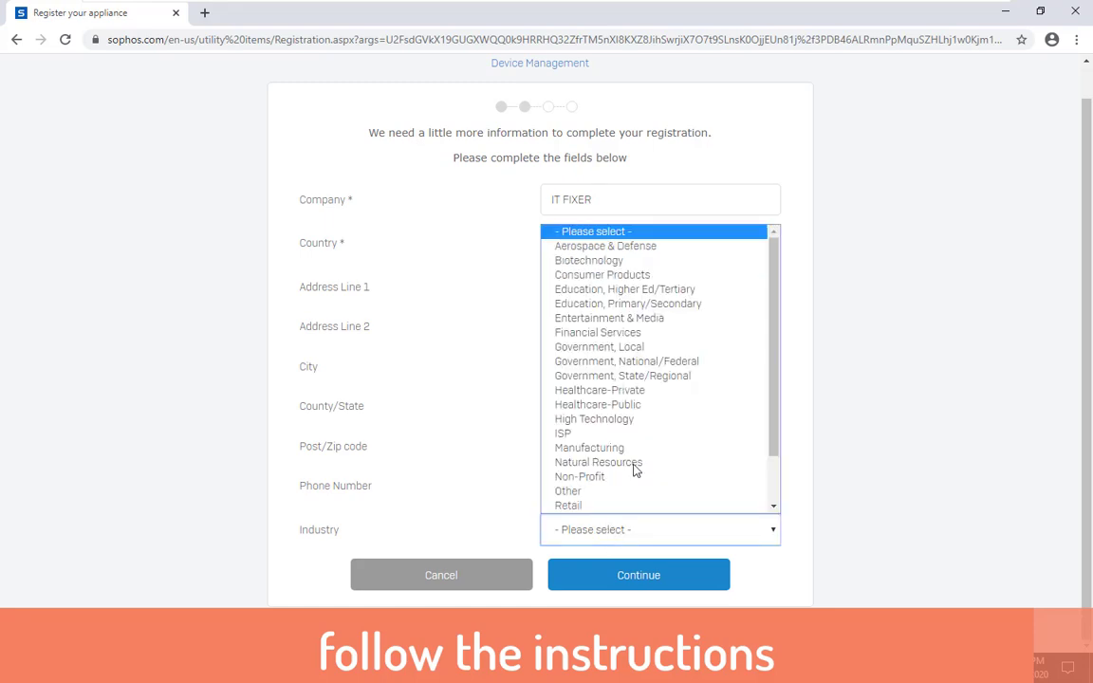
key(Down)
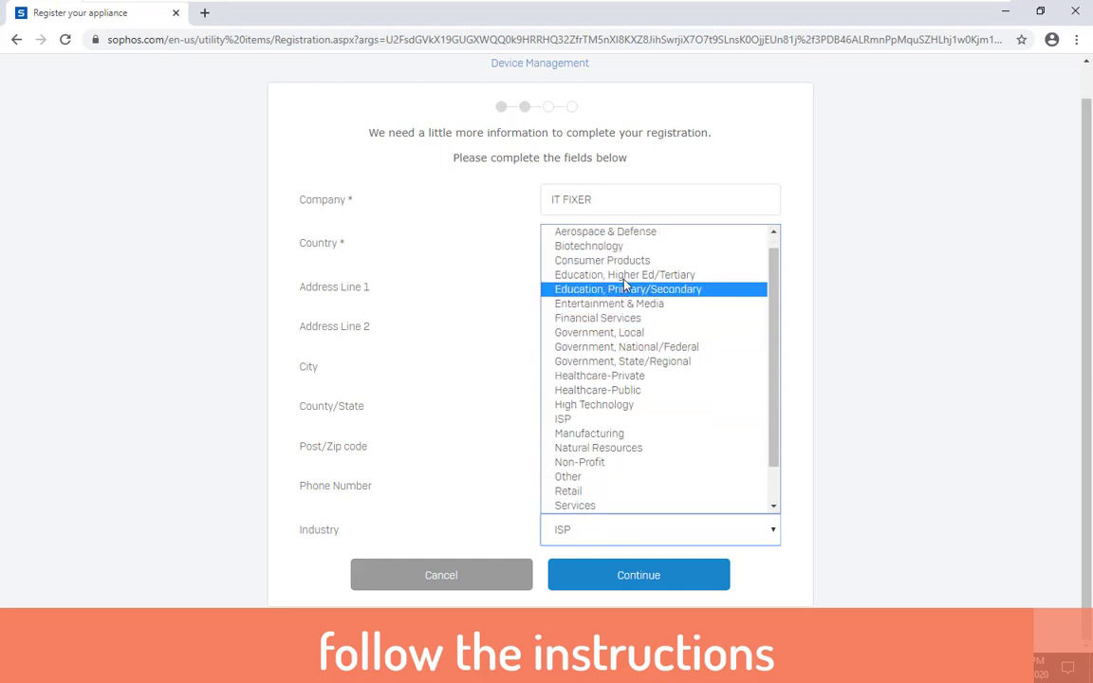
click(679, 276)
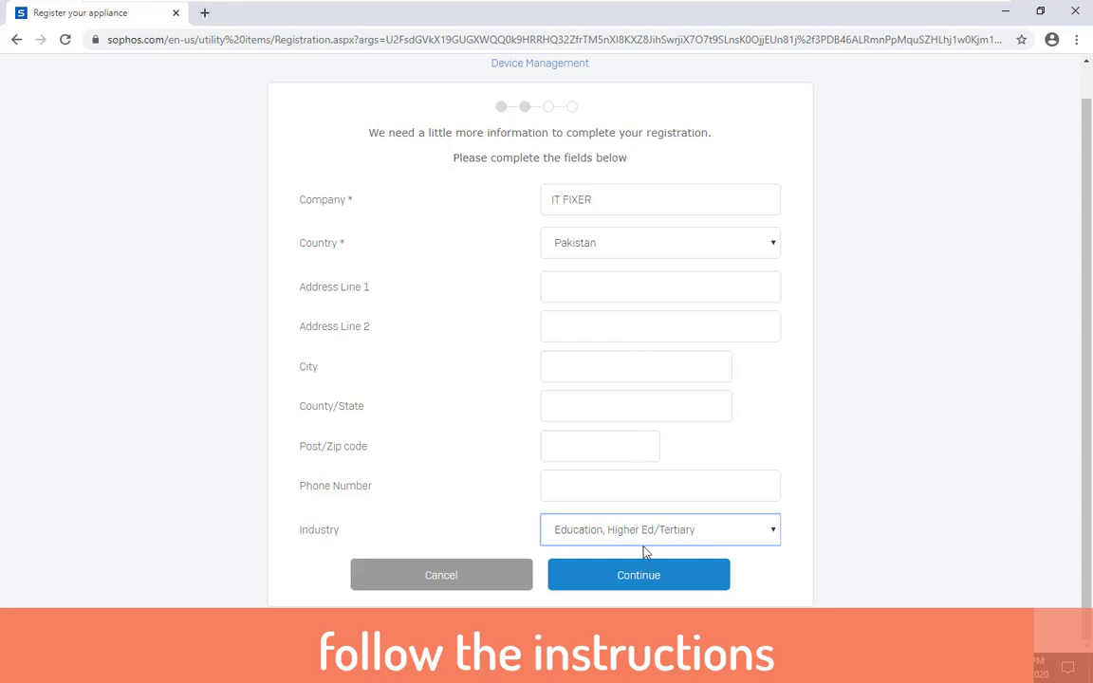
click(651, 579)
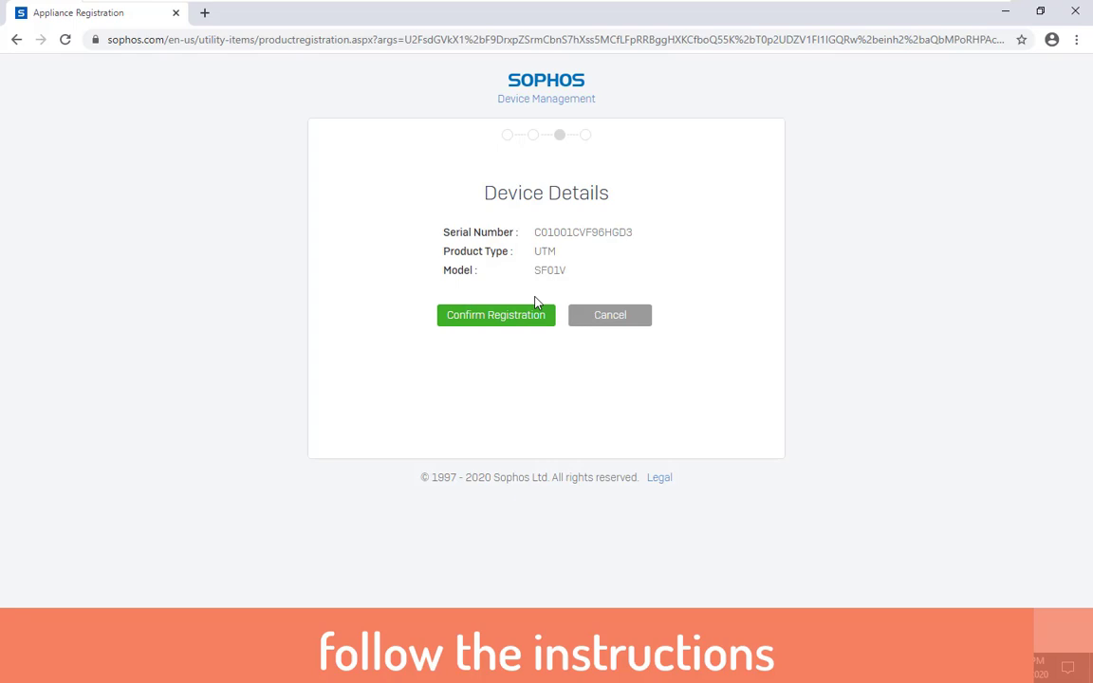
Confirm the SF01V appliance registration and synchronize its licenses so features show Evaluating
click(511, 316)
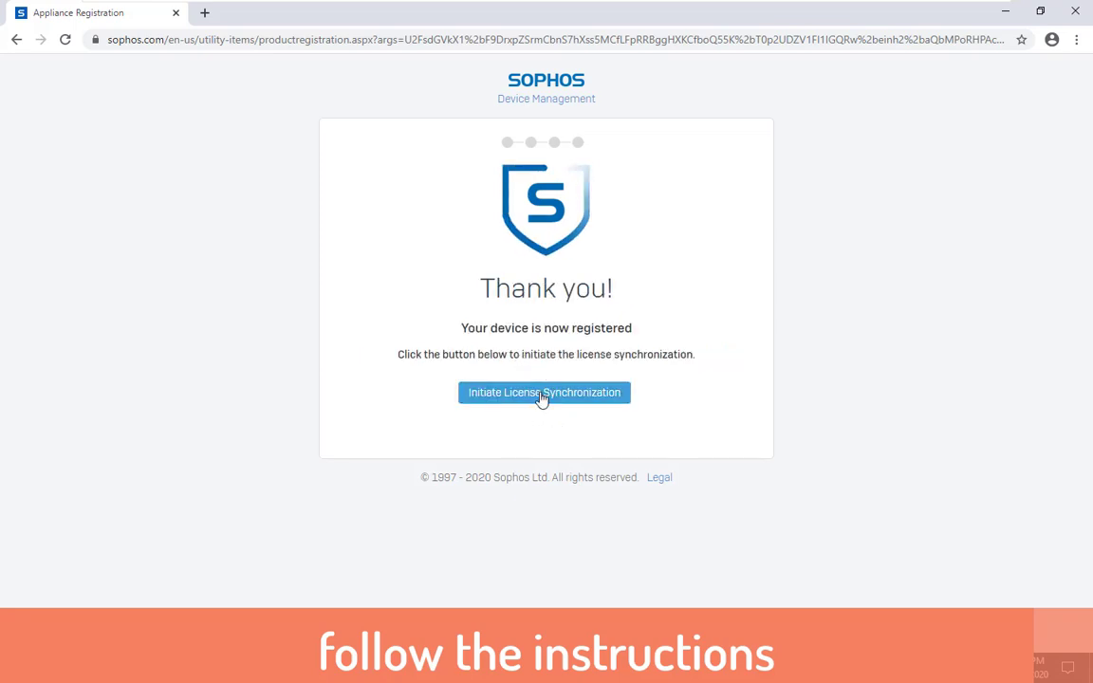
click(542, 397)
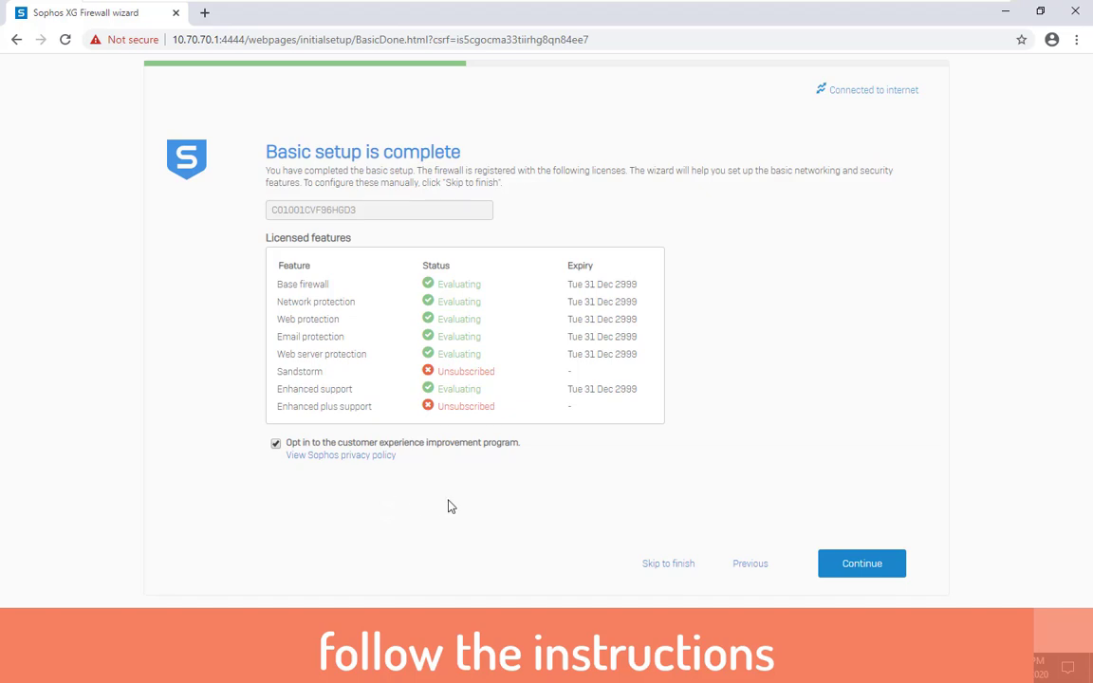
Disable DHCP on the 10.70.70.1/24 LAN settings and continue to network protection
click(866, 566)
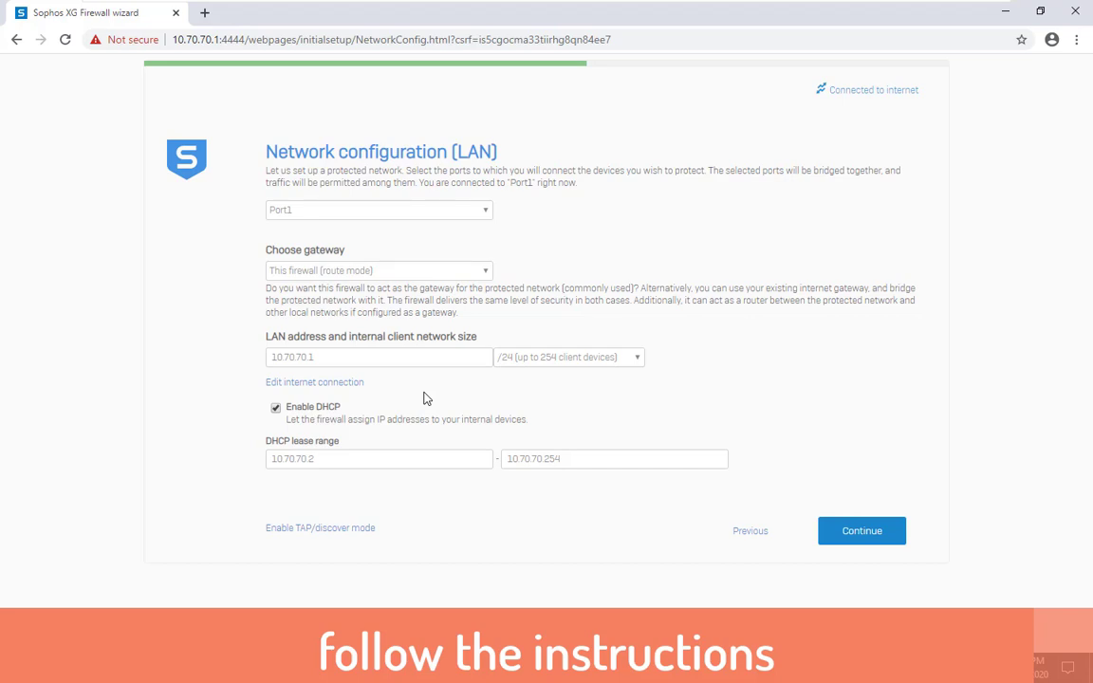
click(861, 533)
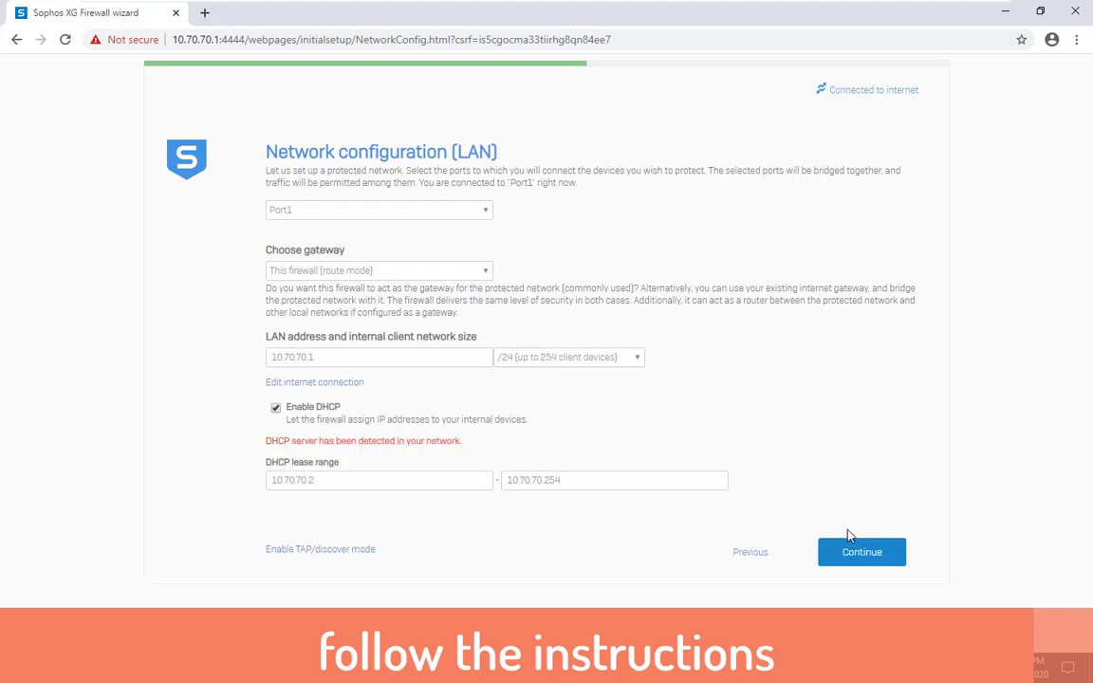
click(275, 408)
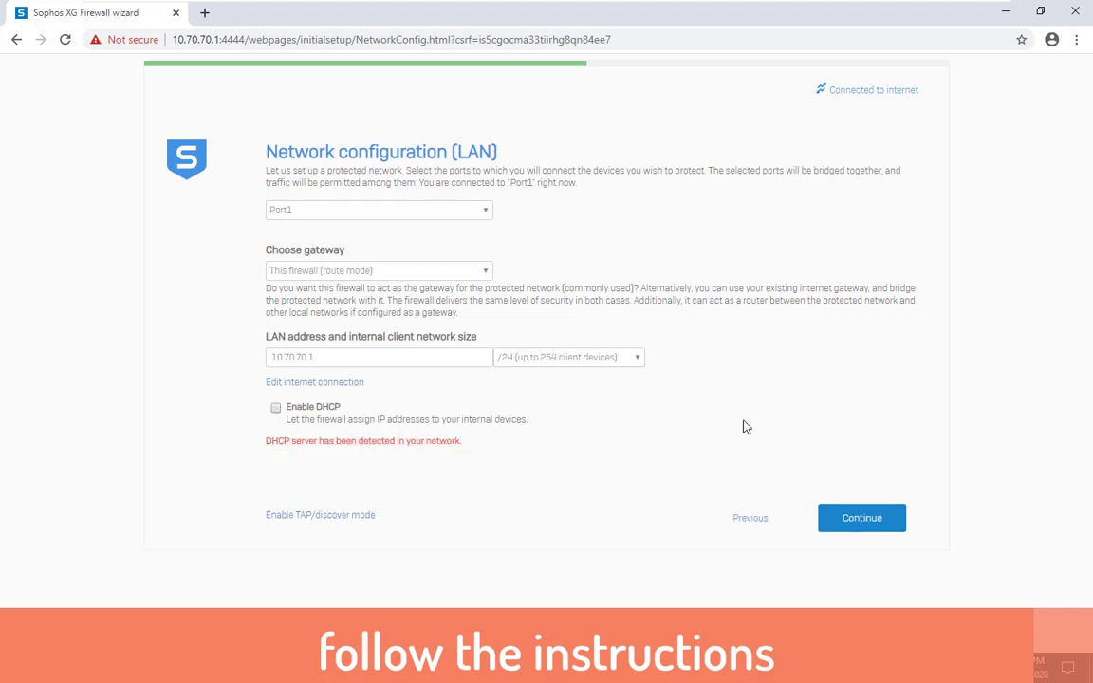
click(857, 522)
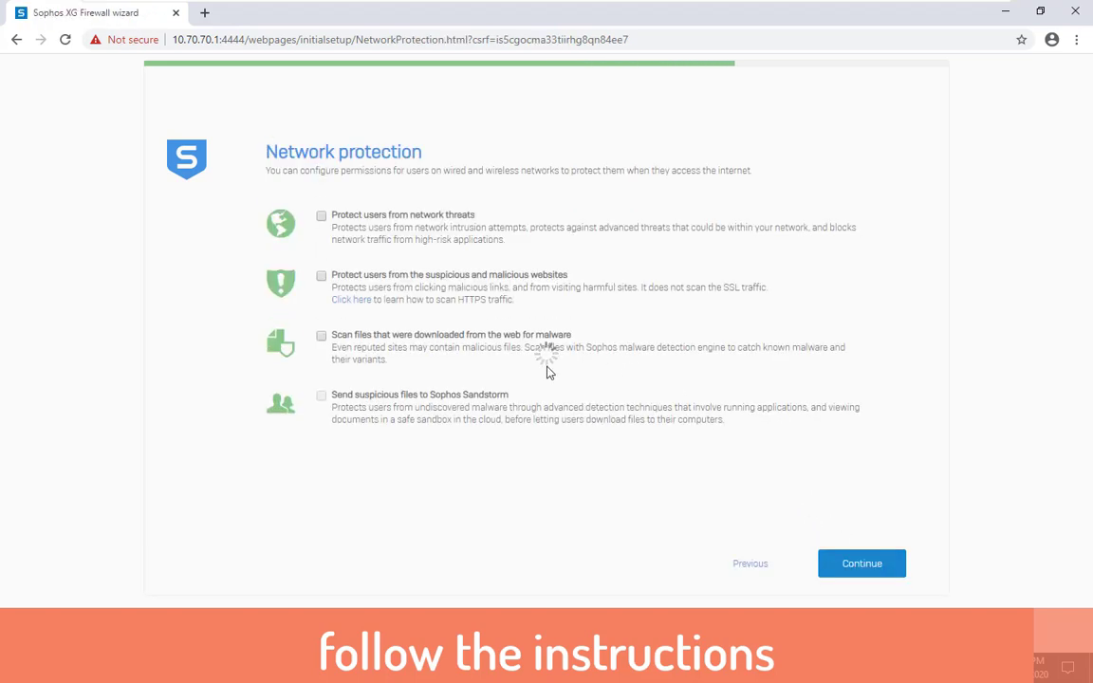
Enable network threat protection, malicious website blocking, download malware scanning and Sandstorm, then continue
click(320, 216)
click(321, 276)
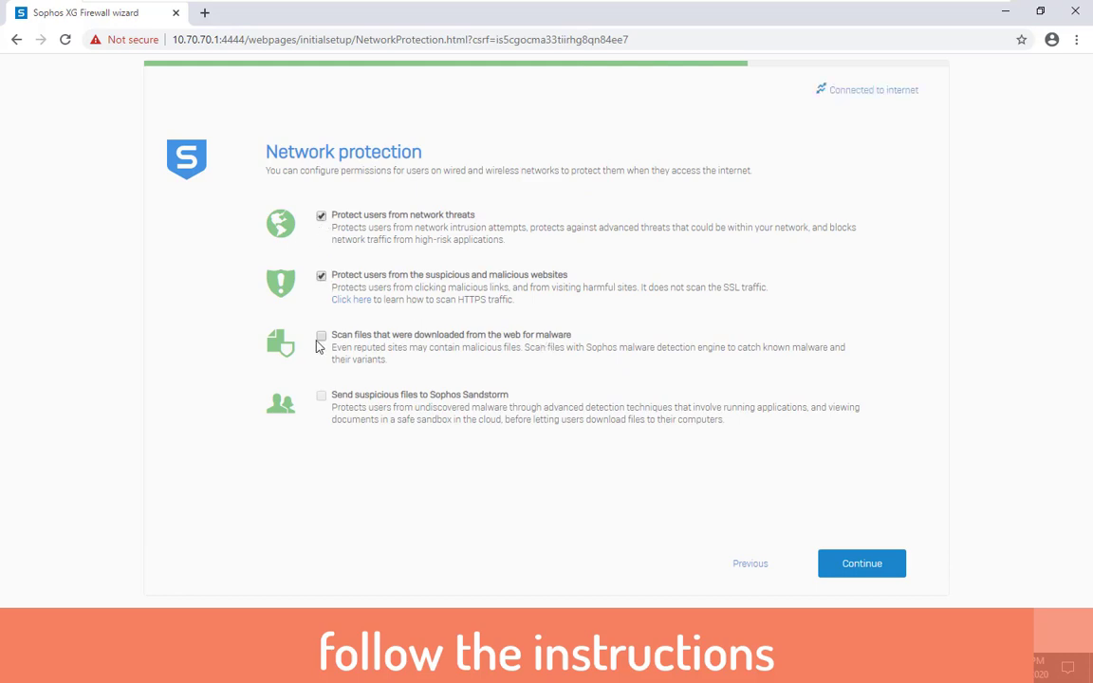
click(321, 336)
click(321, 395)
click(885, 566)
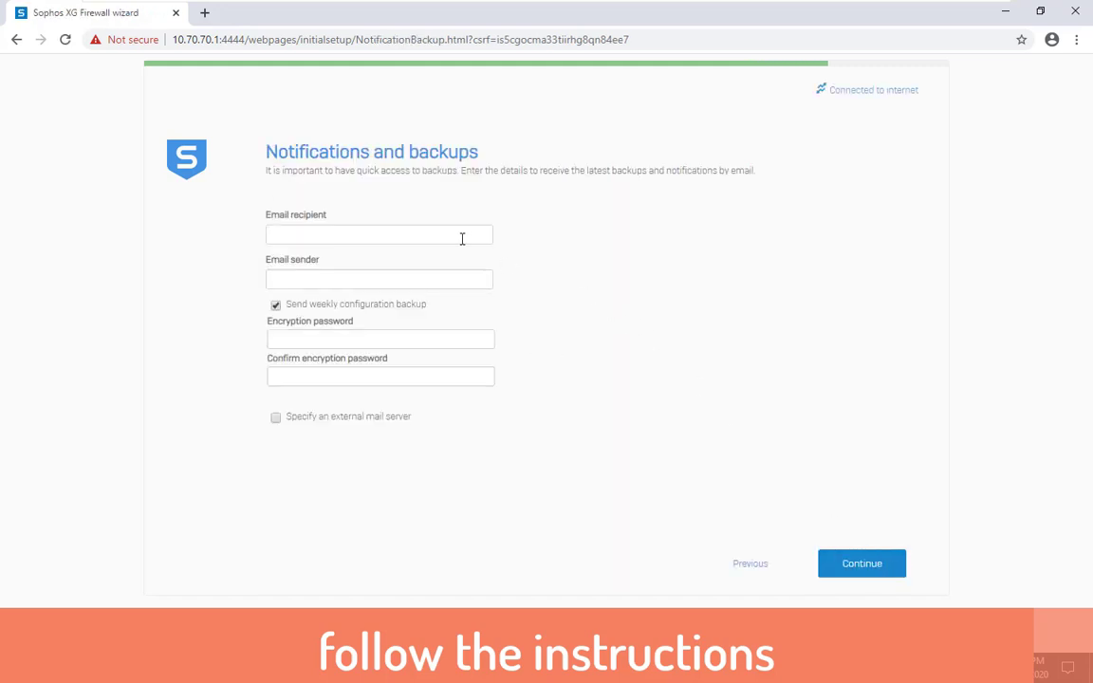
Fill in the notification recipient e-mail and paste the same address as the sender
click(849, 566)
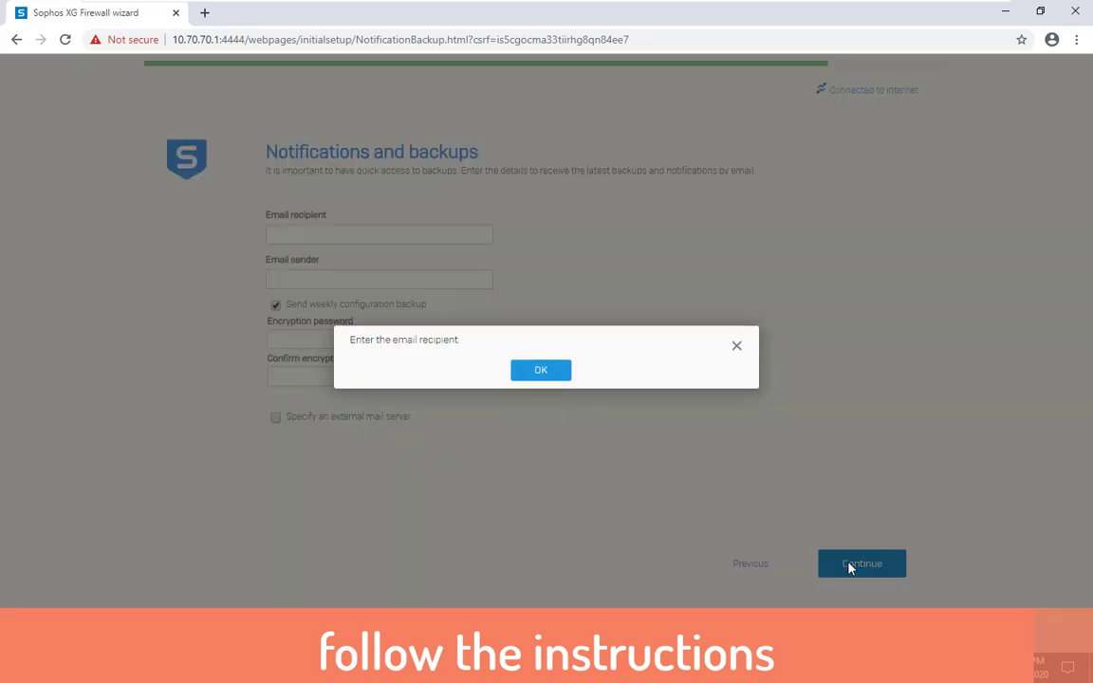
click(565, 372)
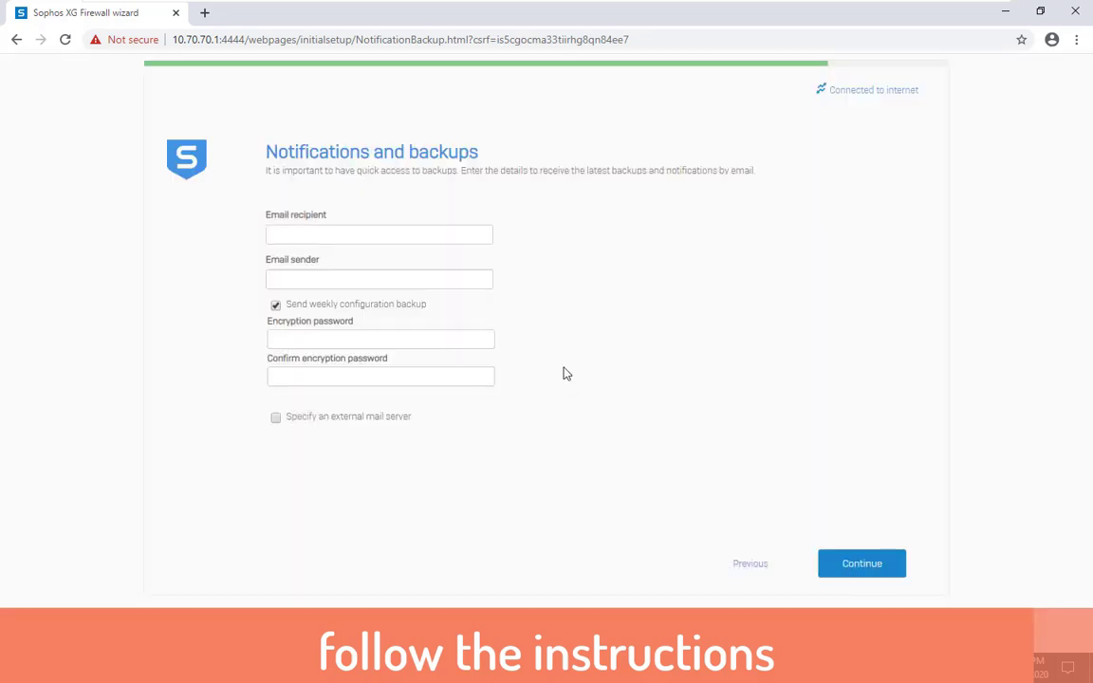
mouse_move(910, 12)
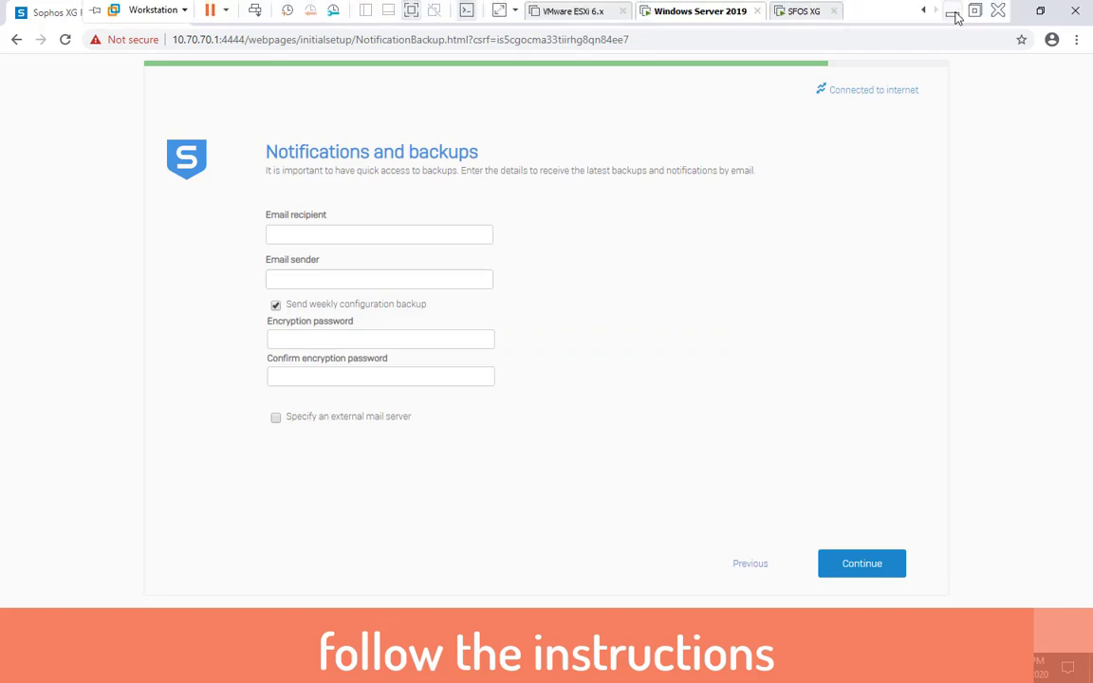
click(952, 14)
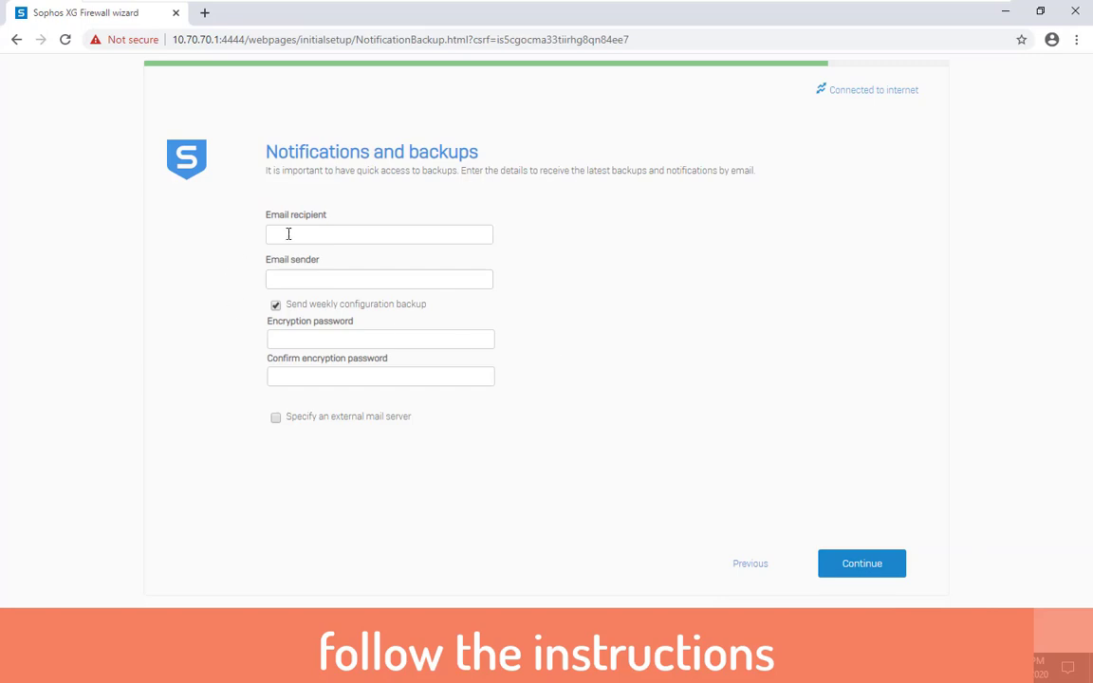
click(295, 233)
text(WAG)
key(BackSpace)
key(BackSpace)
key(BackSpace)
drag(406, 235, 228, 259)
key(ctrl+c)
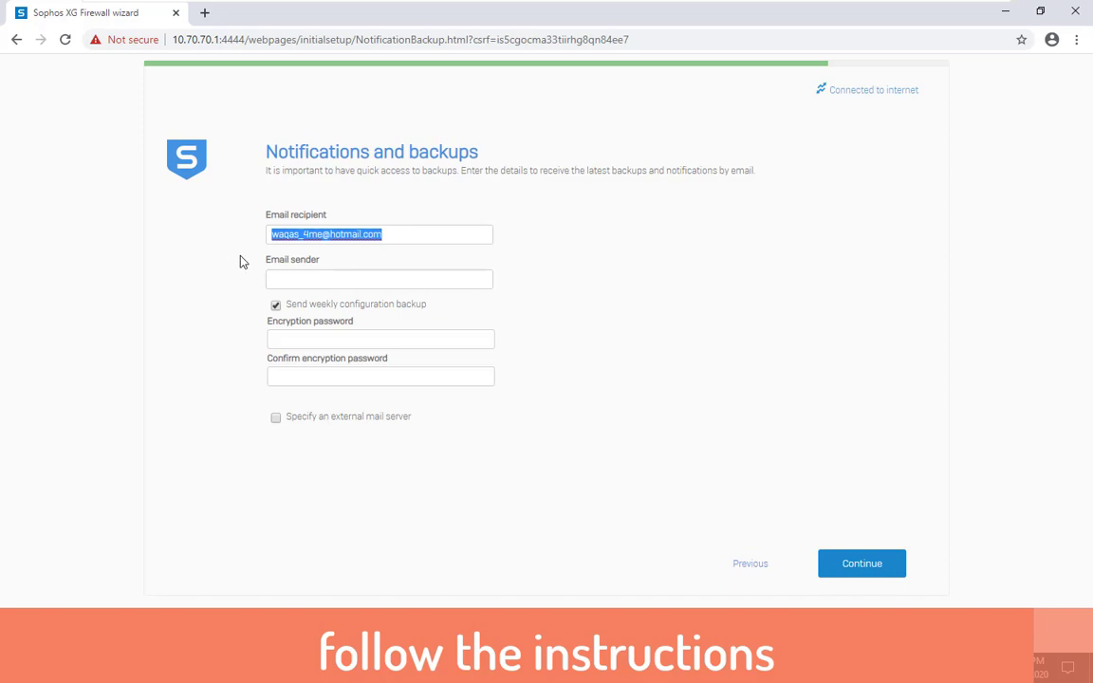
click(293, 274)
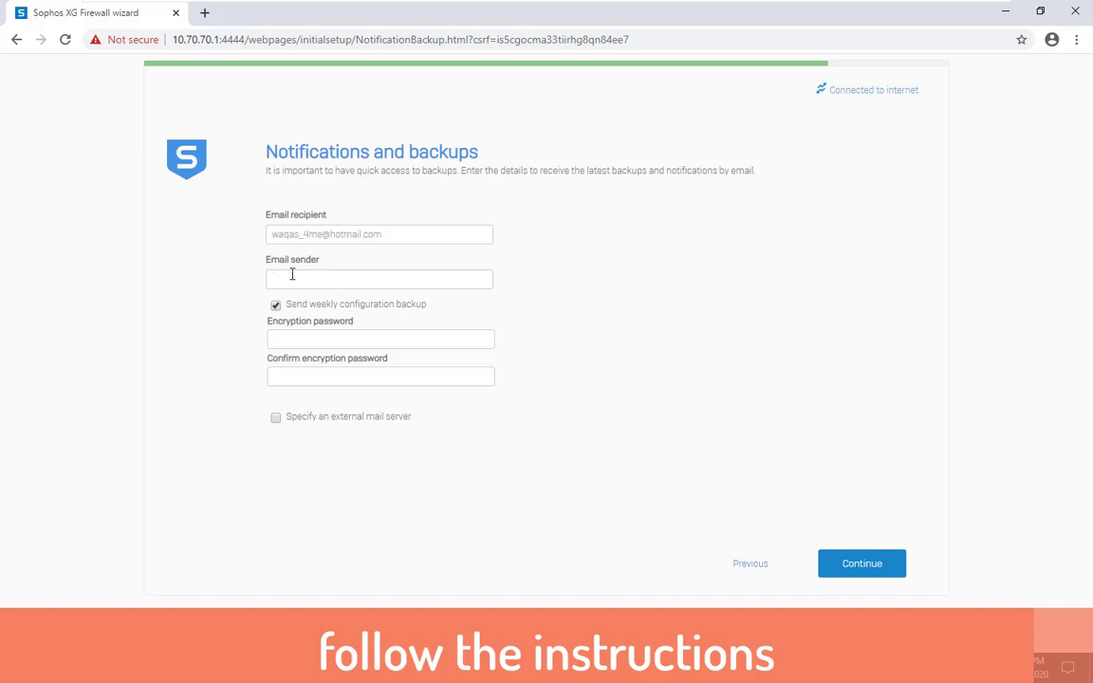
key(ctrl+v)
Enter and confirm a backup encryption password, then dismiss the 12-character minimum warning
click(301, 333)
text(*********)
click(334, 374)
text(*********)
click(848, 569)
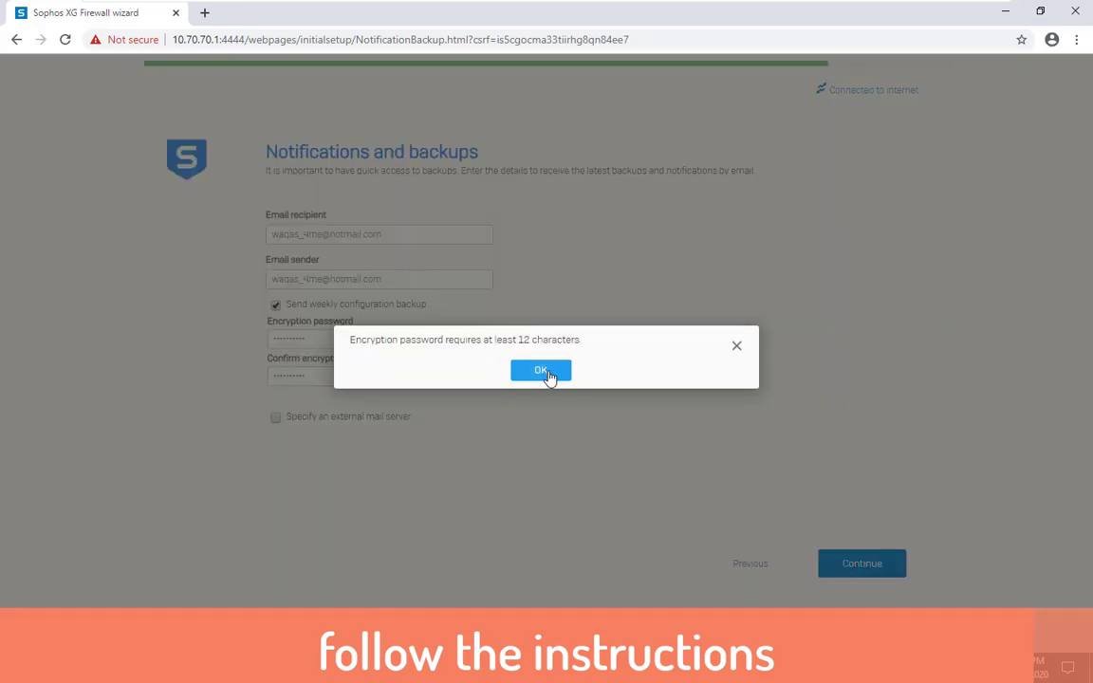
click(543, 371)
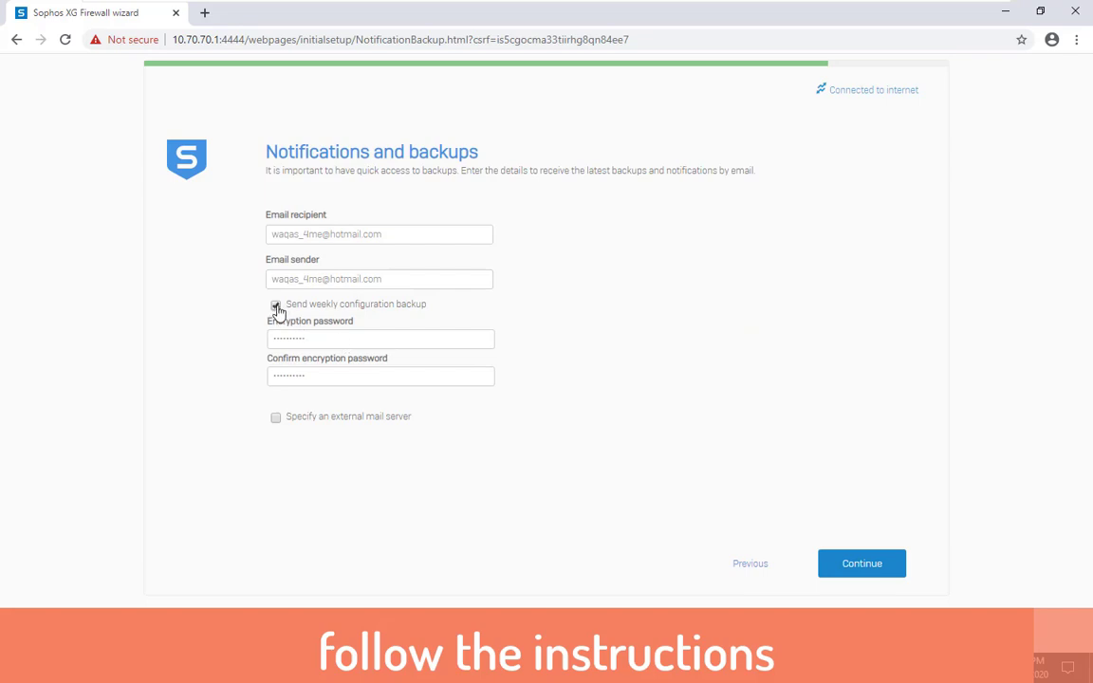
Replace the encryption password with a 12-character one and confirm it
double_click(275, 334)
text(aaaaaaaaaa)
text(••)
click(324, 377)
text(•••••••••••)
Continue to the Configuration summary, then Finish to apply changes and reboot the firewall
click(851, 567)
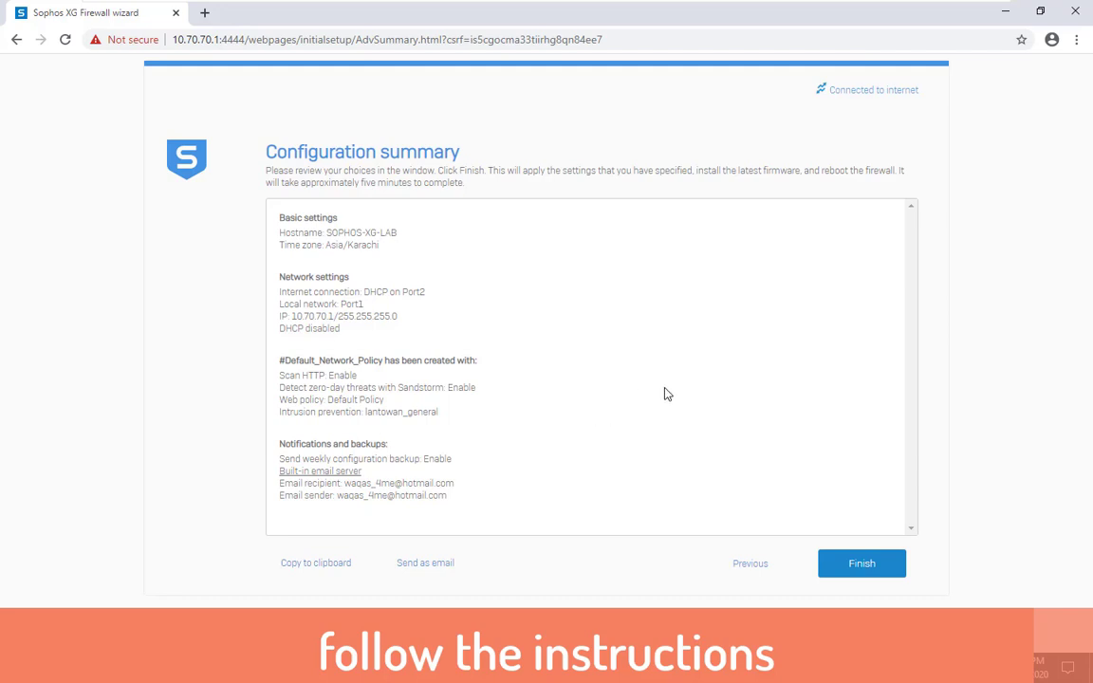
click(859, 564)
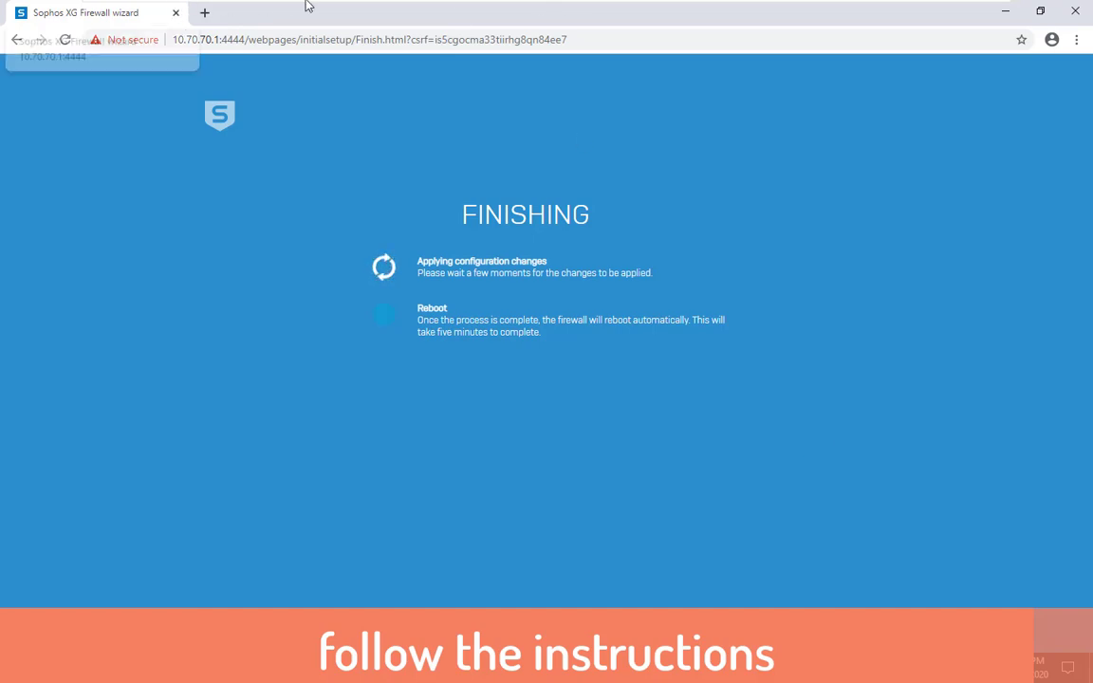
mouse_move(319, 5)
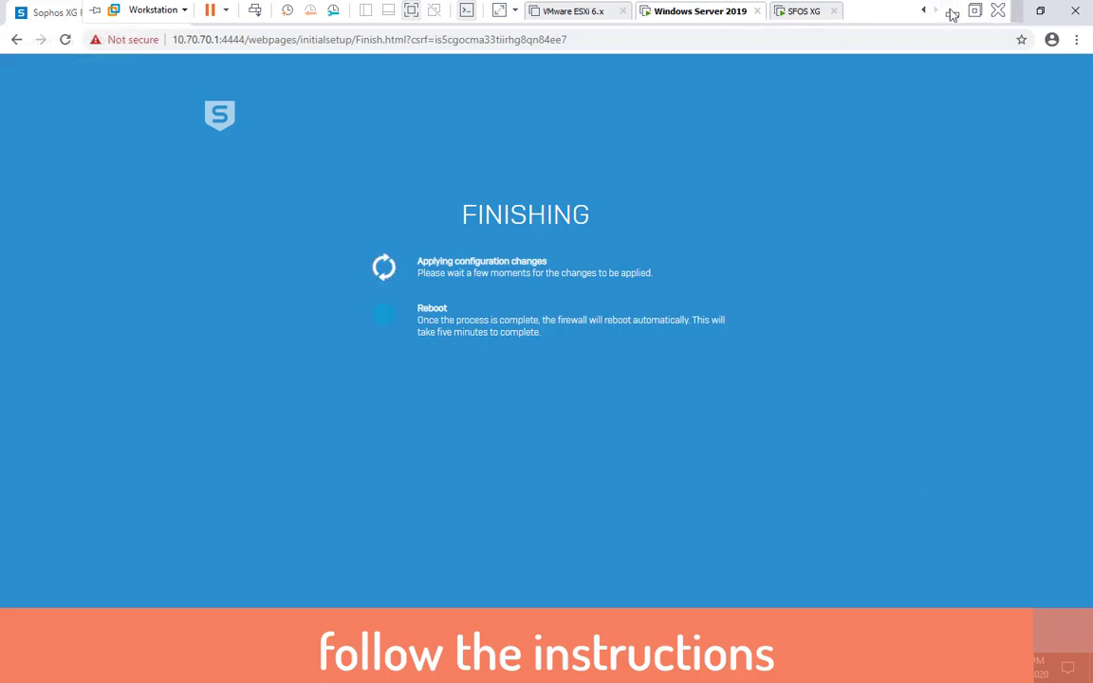
click(952, 12)
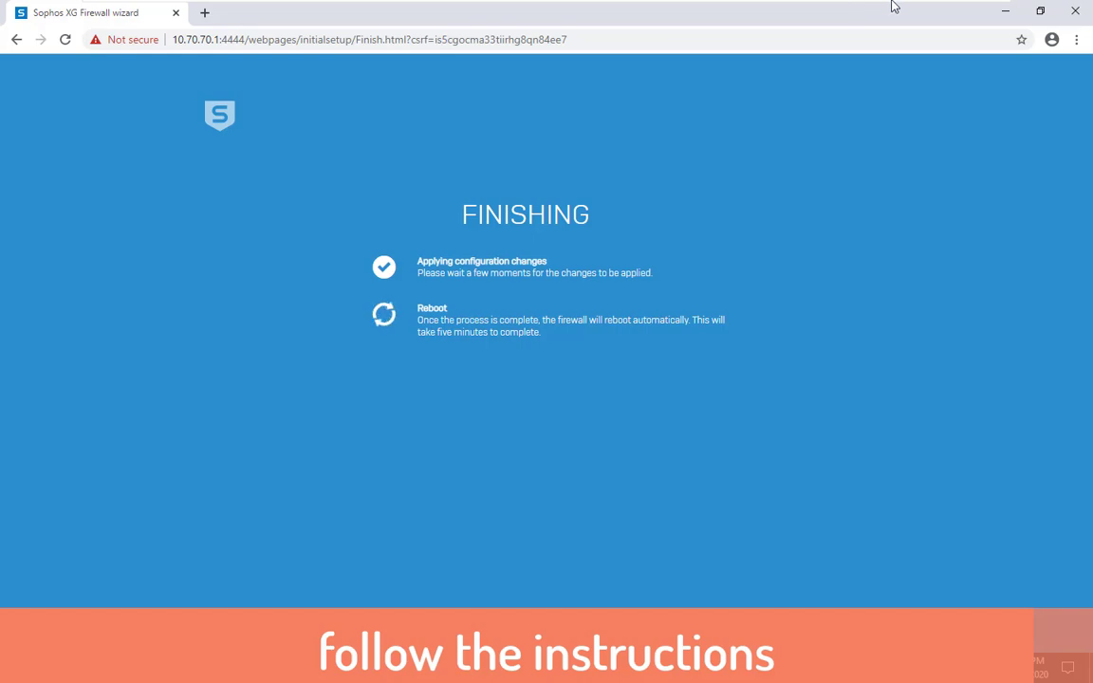
mouse_move(890, 5)
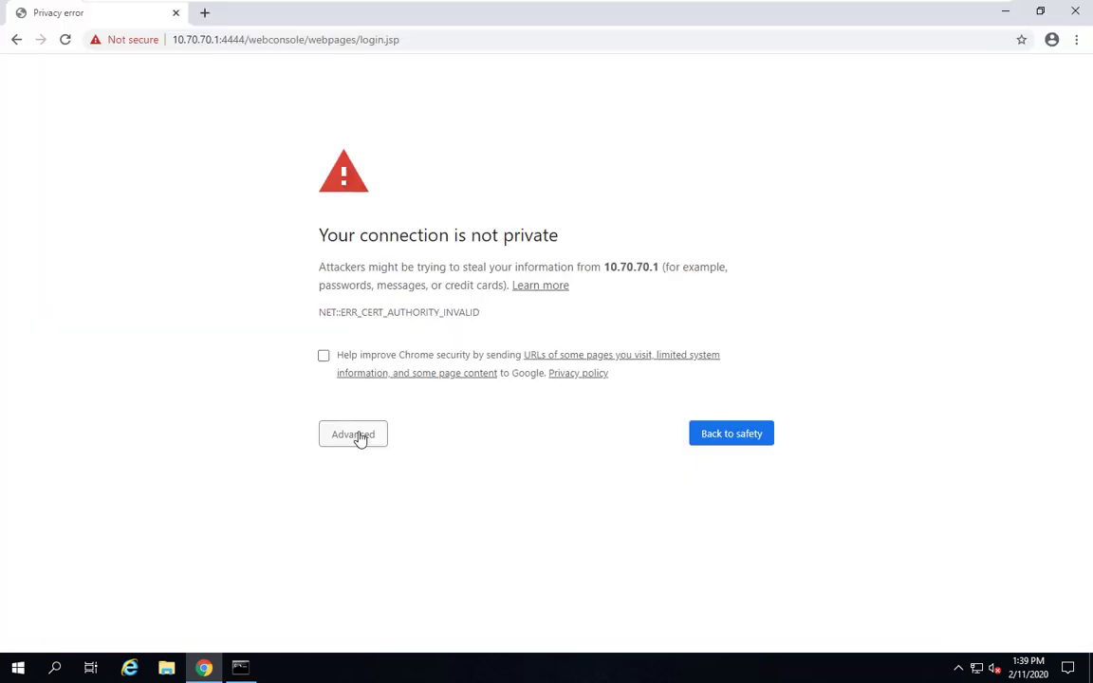
Bypass the certificate warning for 10.70.70.1 and log in with the admin account
click(360, 438)
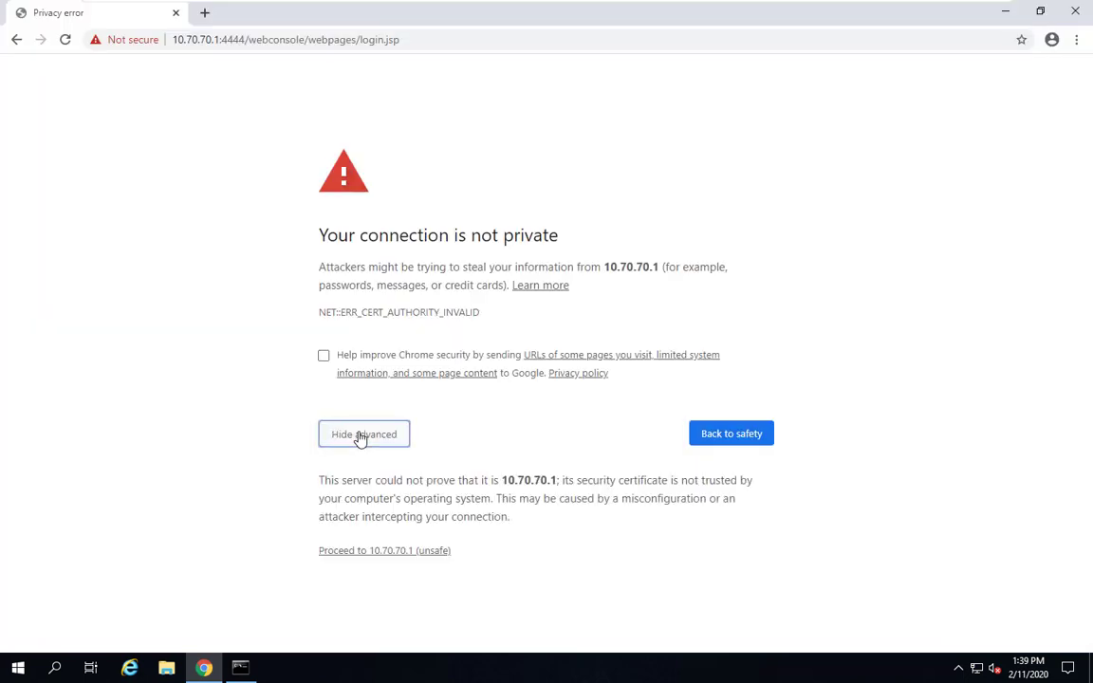
click(397, 554)
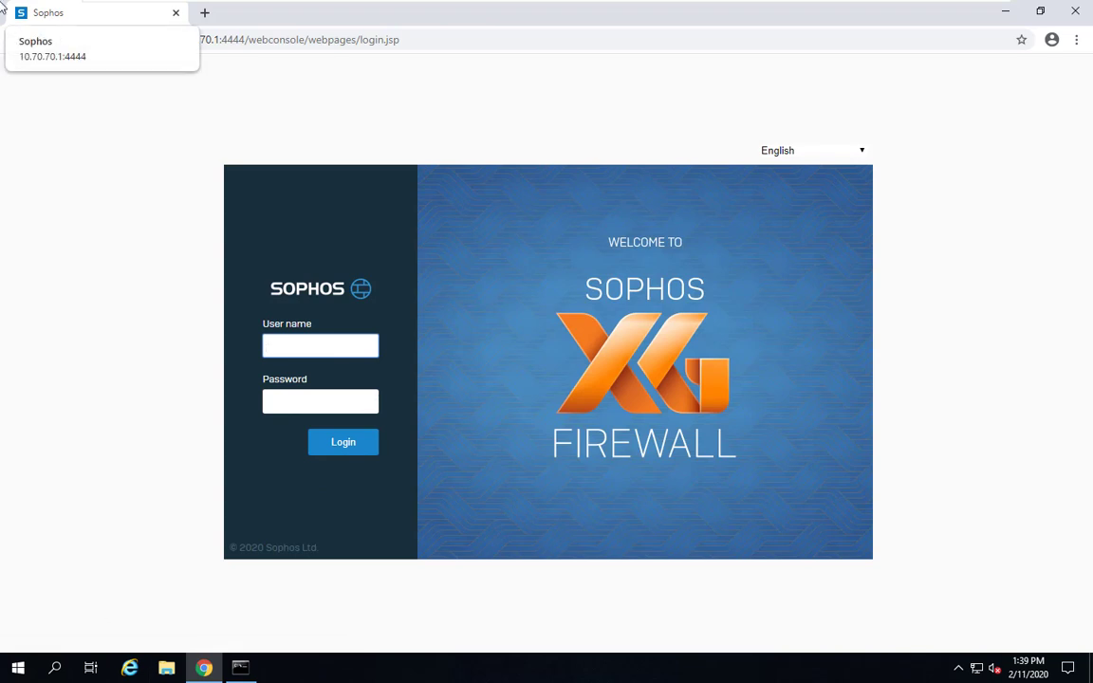
text(admin)
key(Tab)
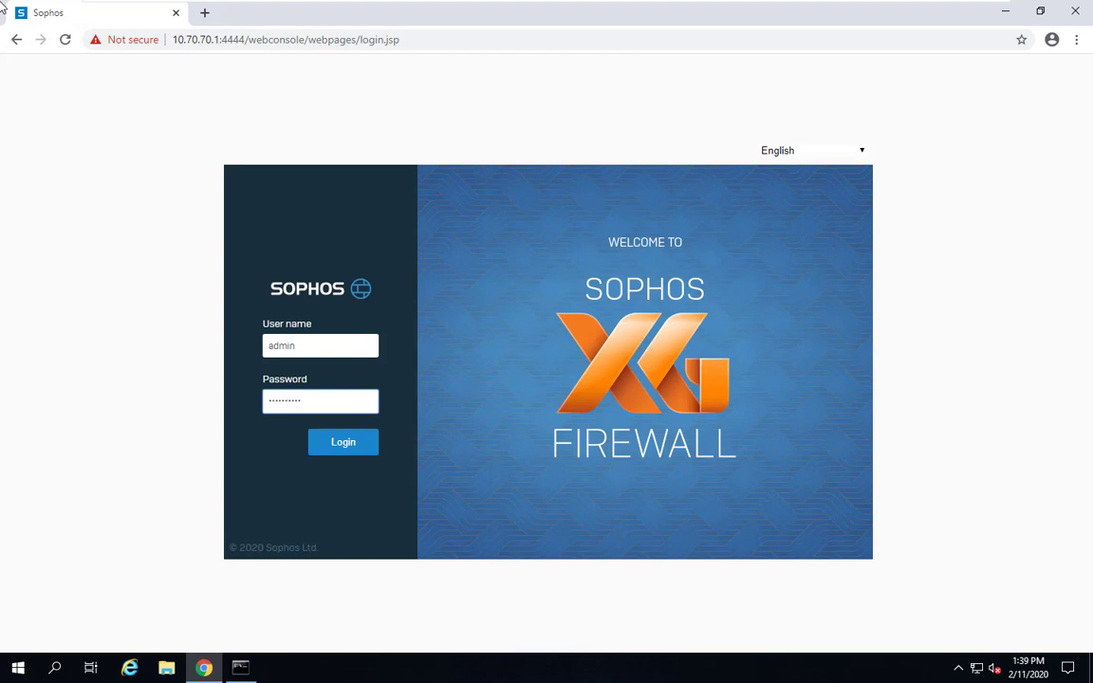
key(Return)
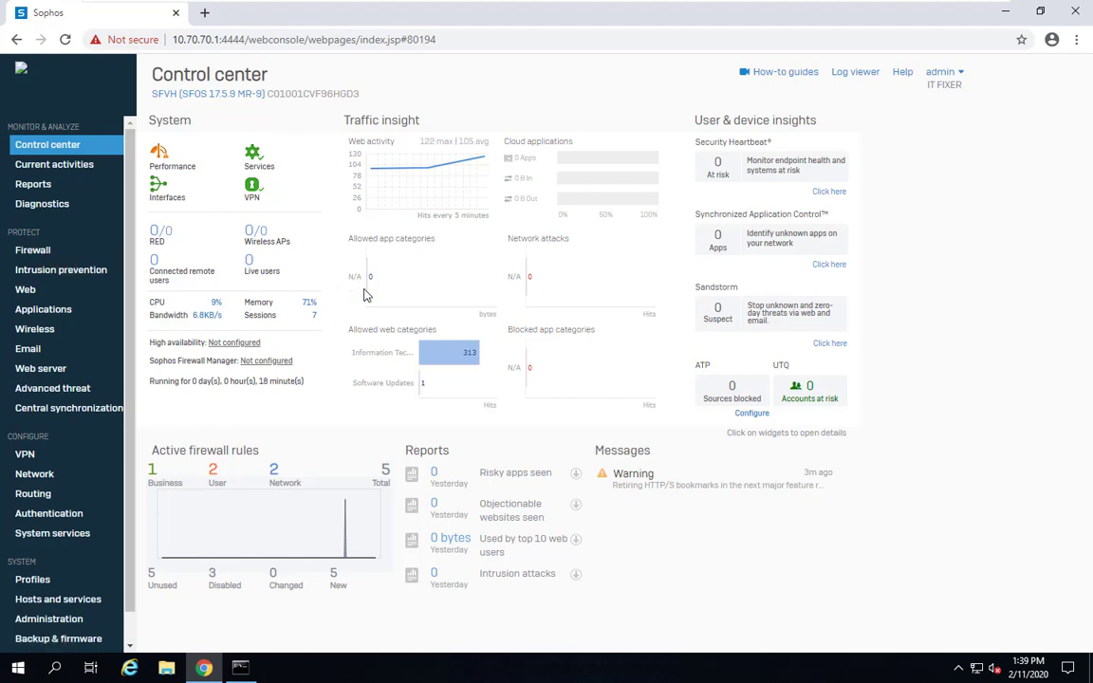
Check the interface details showing Port1 and Port2 as Connected
click(160, 189)
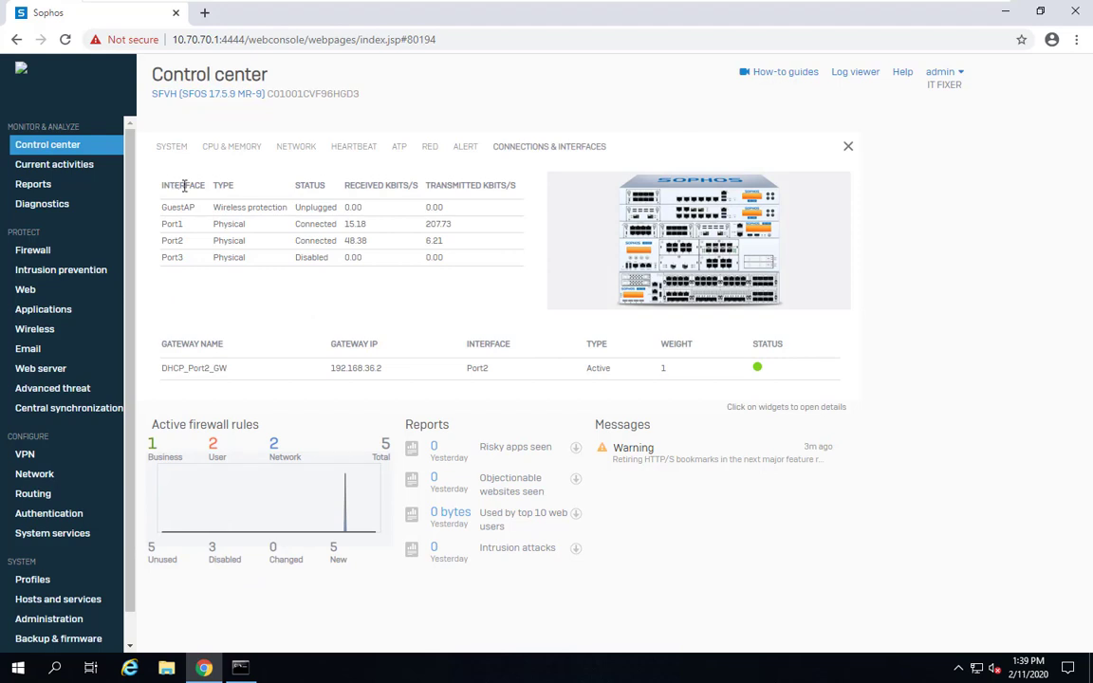
double_click(301, 225)
drag(297, 240, 365, 238)
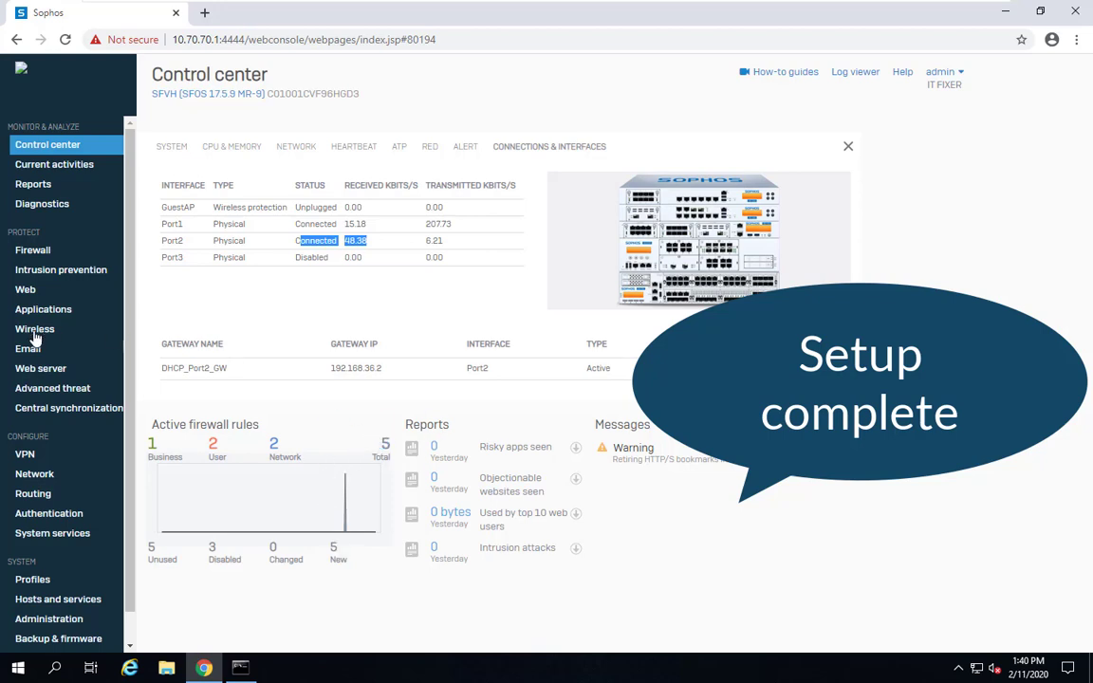
scroll(57, 446, down, 1)
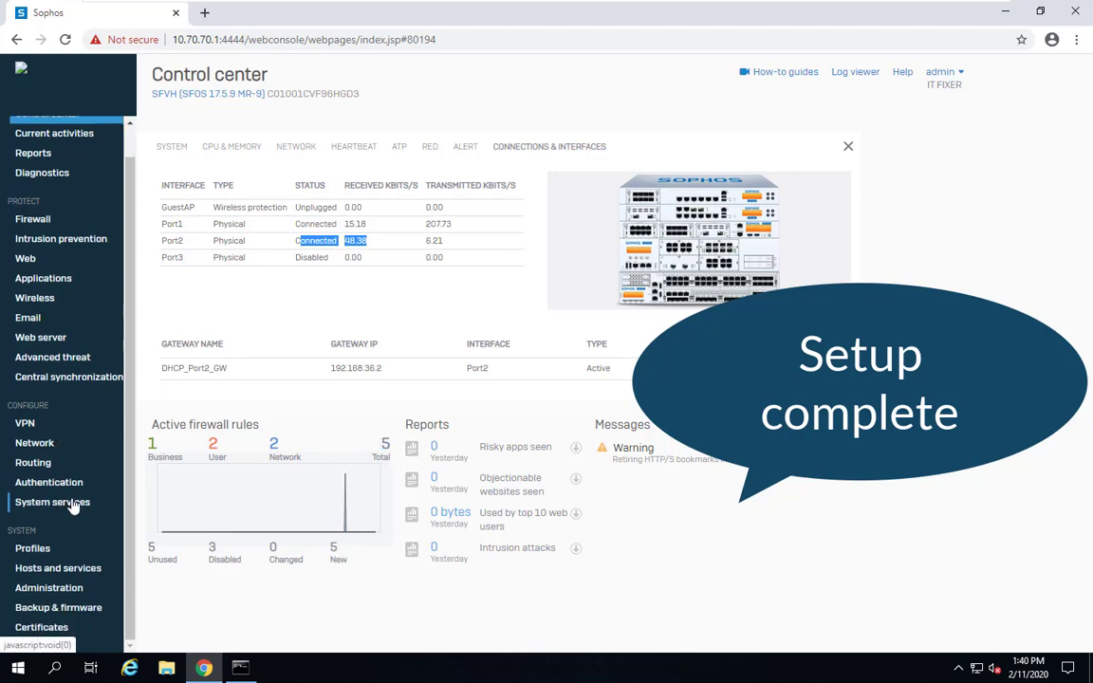
Review the Licensing page, confirming Base firewall shows Evaluating
click(45, 588)
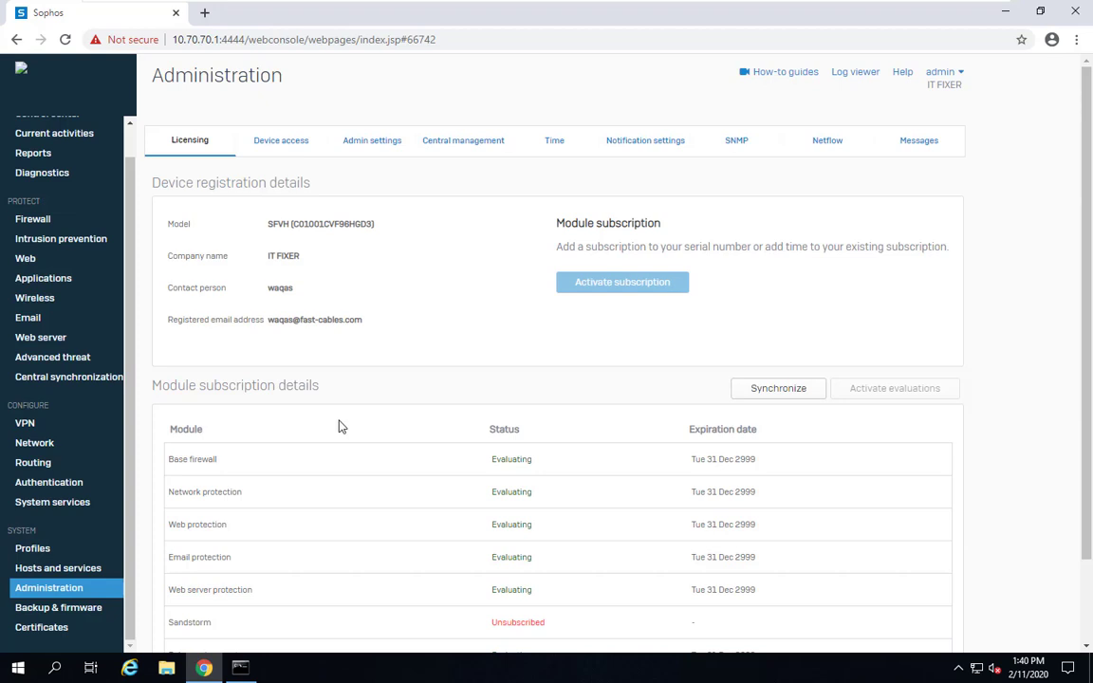
scroll(693, 395, down, 1)
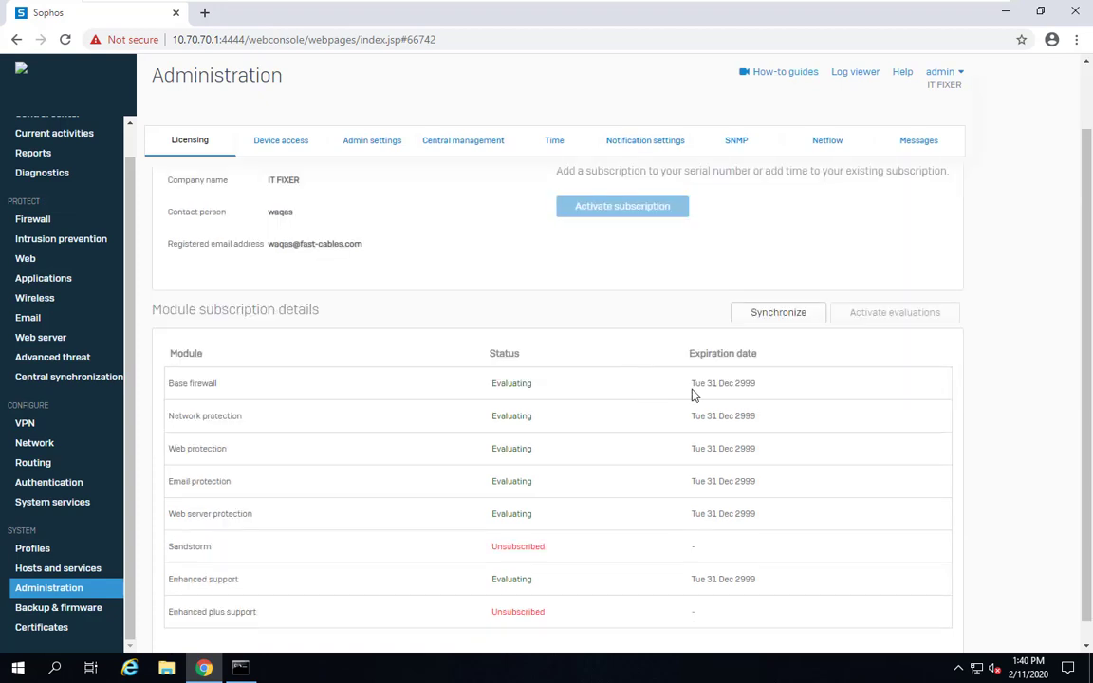
drag(481, 390, 789, 384)
click(542, 445)
scroll(542, 450, down, 1)
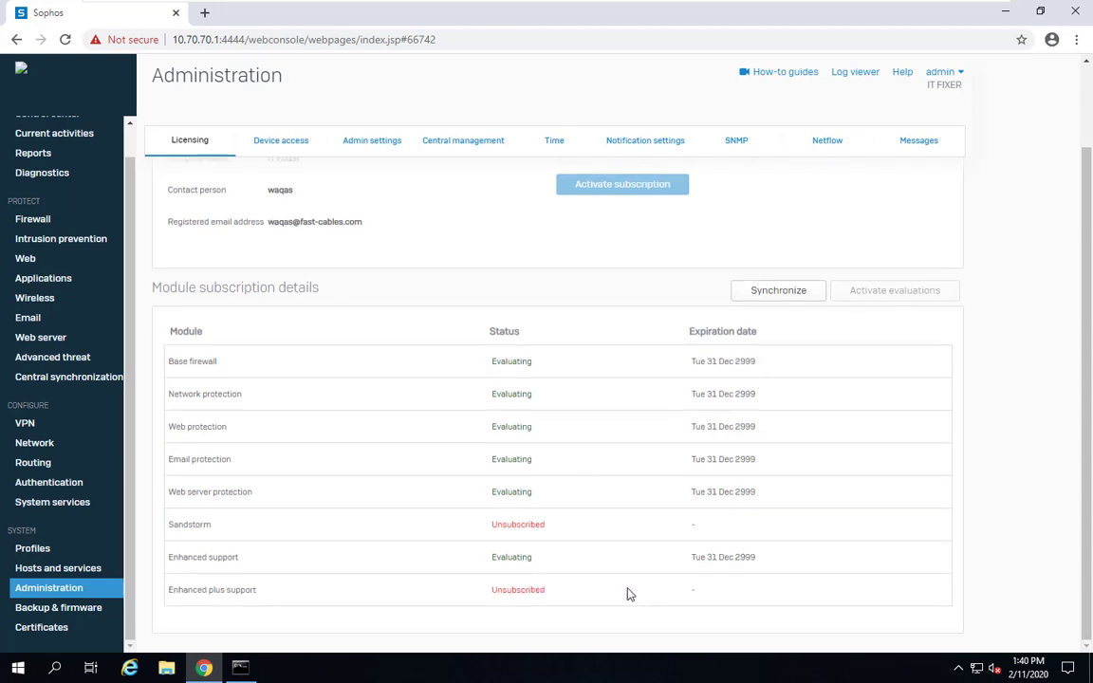
scroll(477, 306, up, 1)
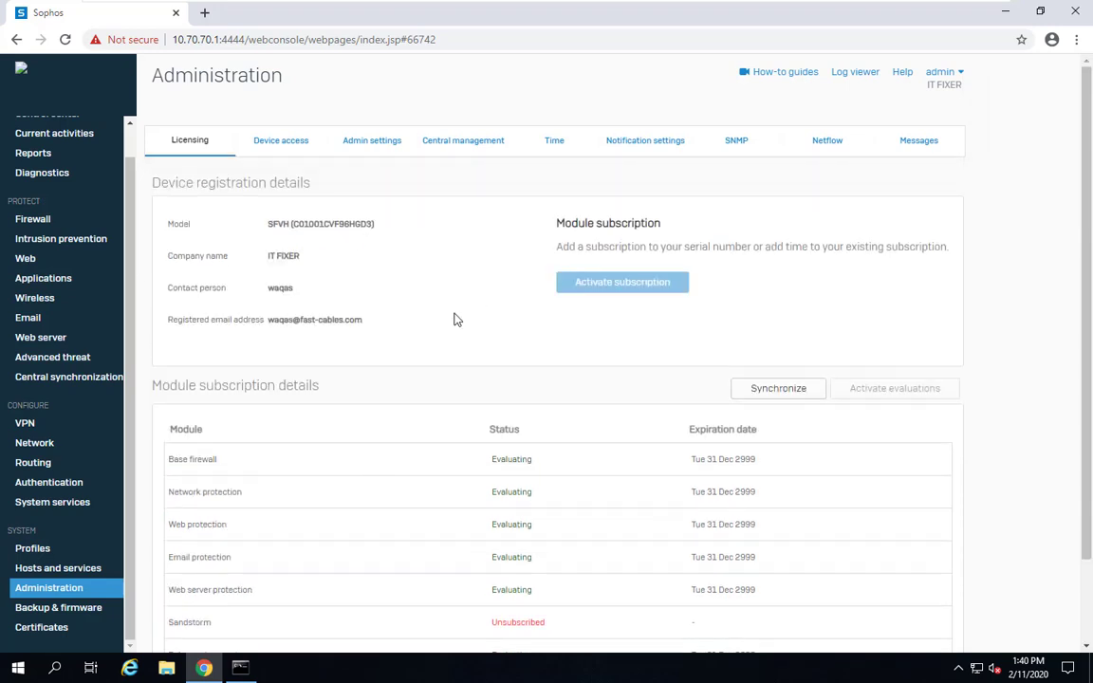
Inspect the Backup & firmware settings, return to the Control center, and show the admin dropdown
click(76, 610)
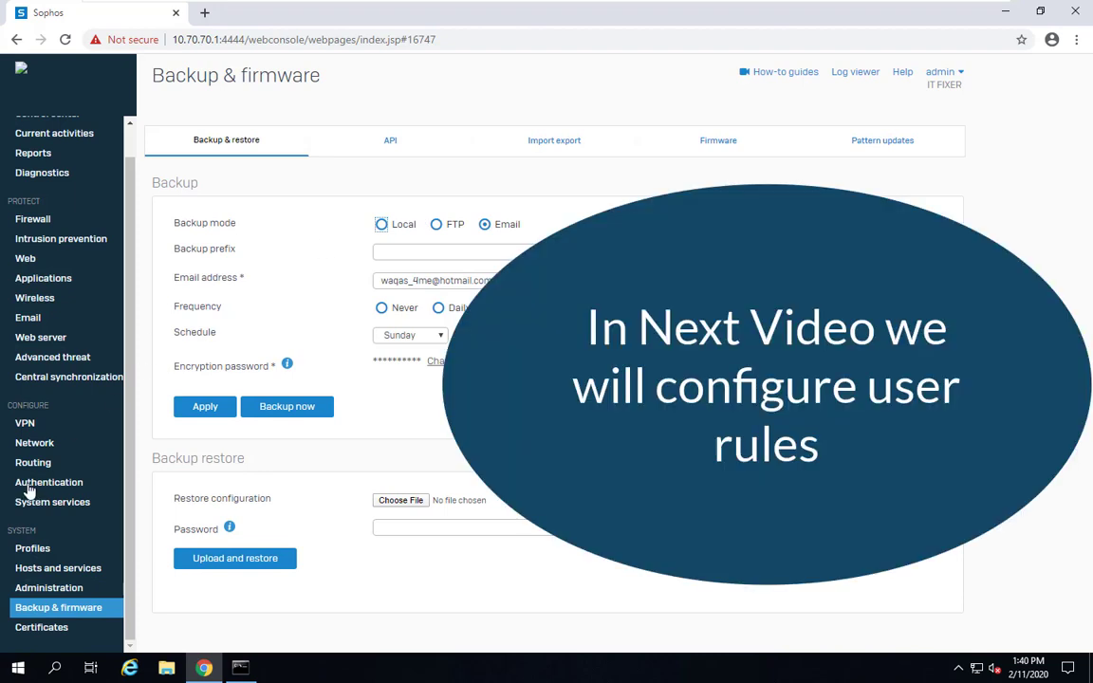
scroll(33, 422, up, 1)
click(57, 149)
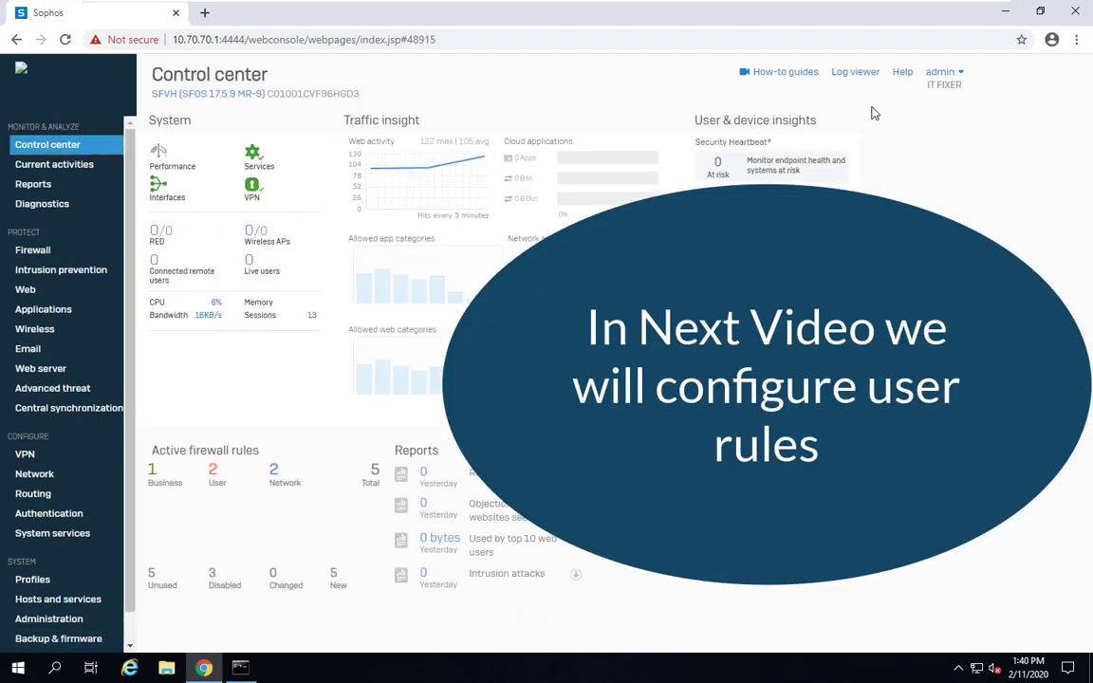
click(958, 76)
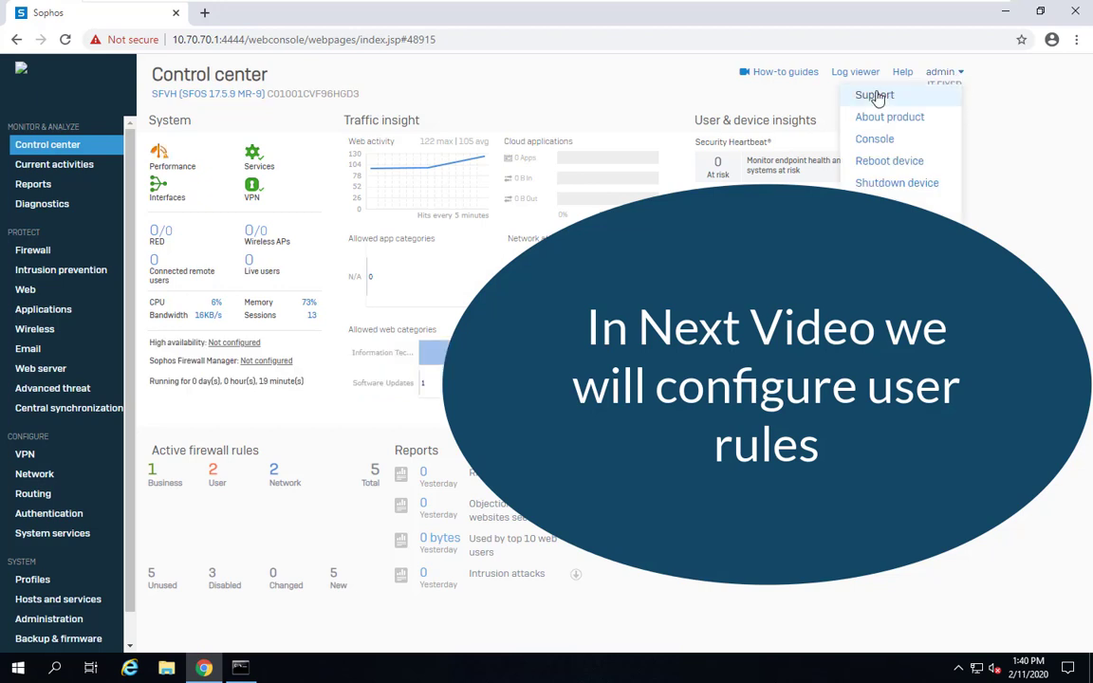
Open the device console from the admin menu and sign in with the admin password
click(886, 141)
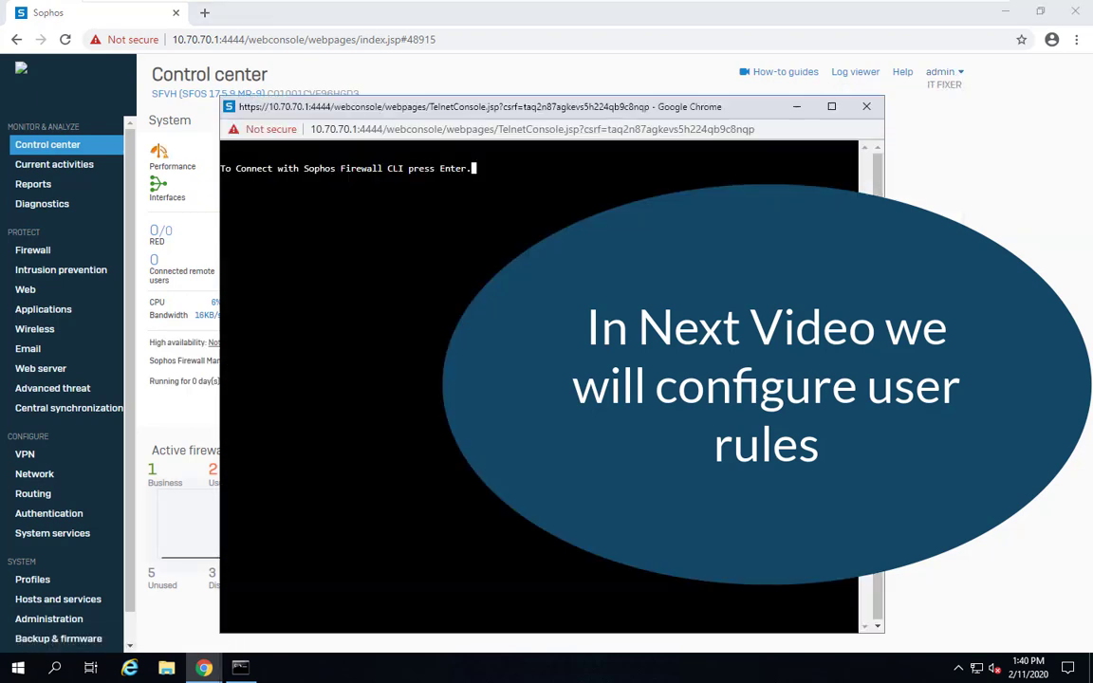
key(Return)
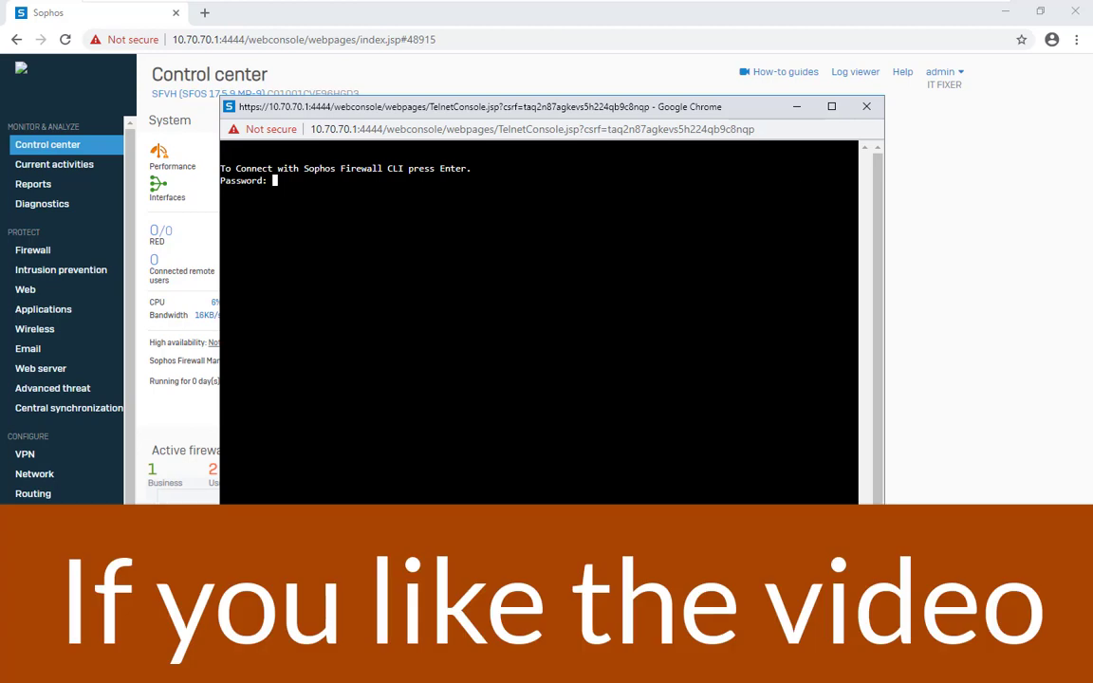
key(Return)
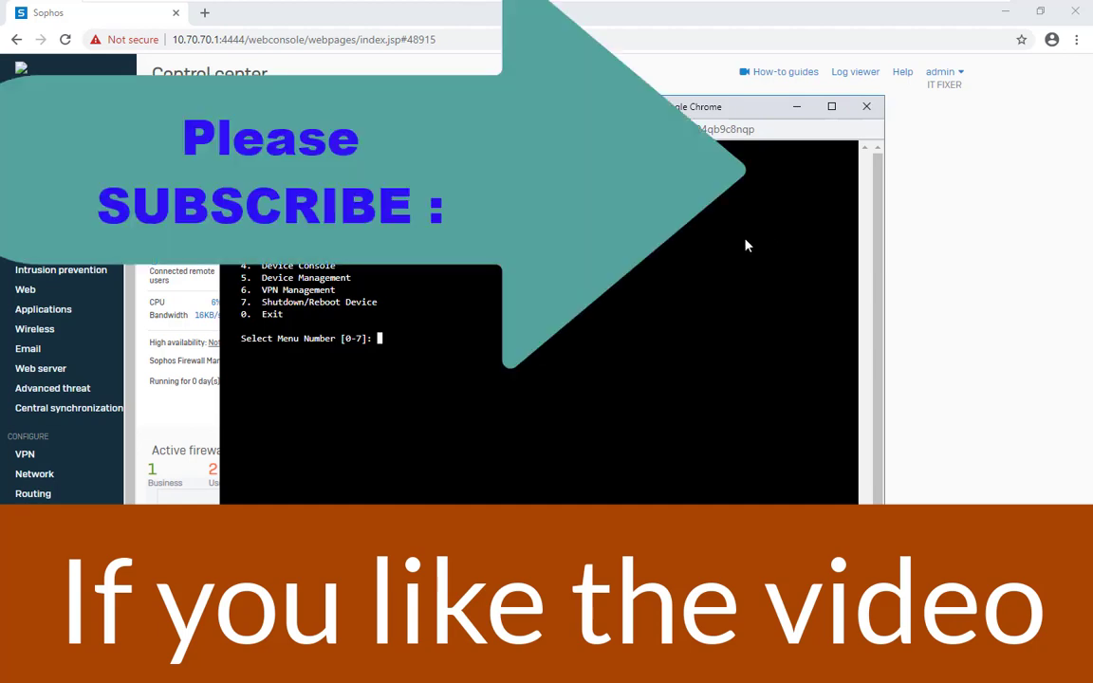
Exit the console with menu option 0, close its window, and show the Windows desktop
text(0)
key(Return)
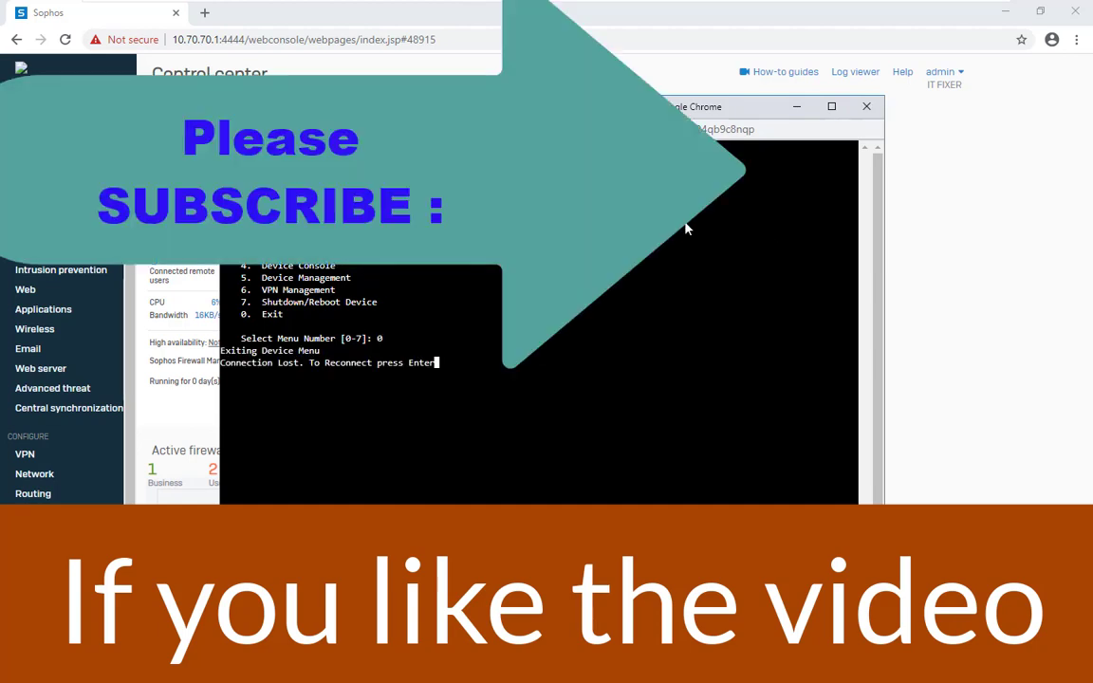
key(Return)
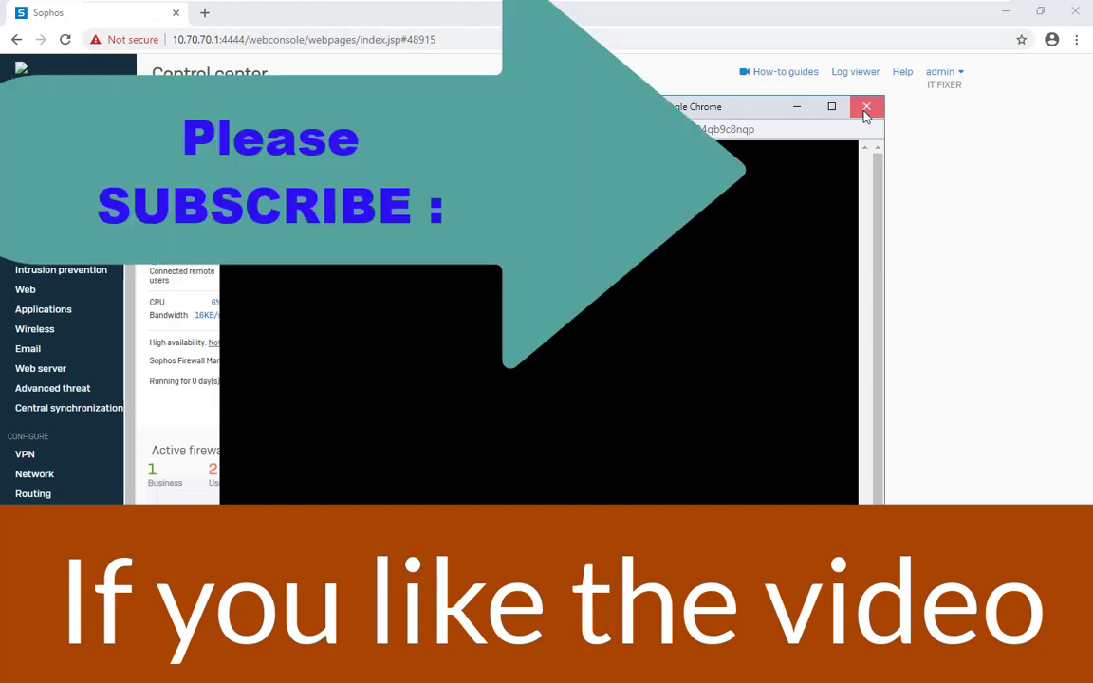
click(865, 109)
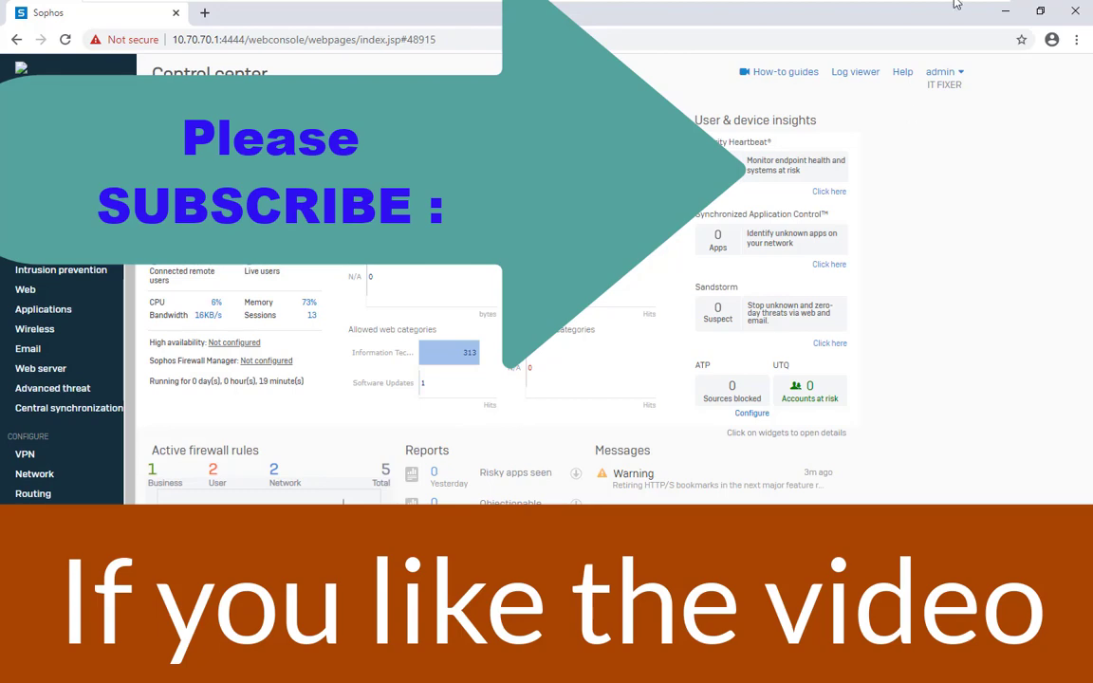
key(super+d)
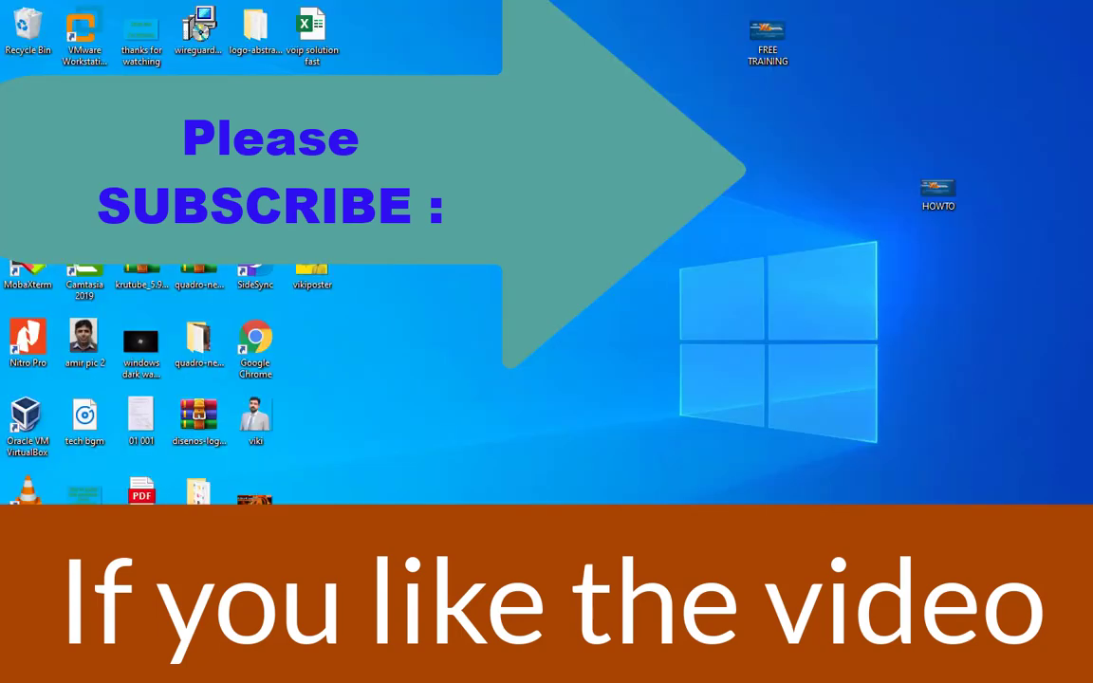